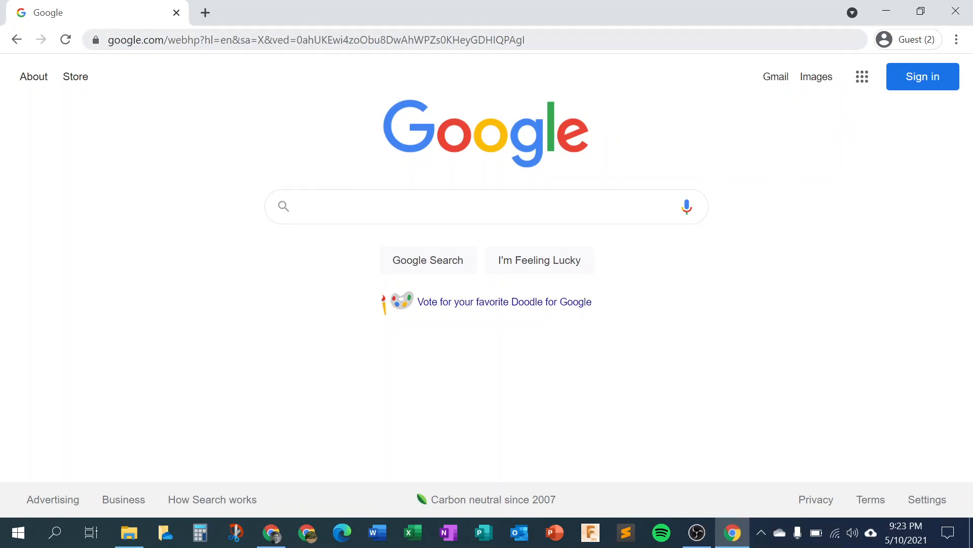
Go to the thingiverse.com website.
left_click(226, 45)
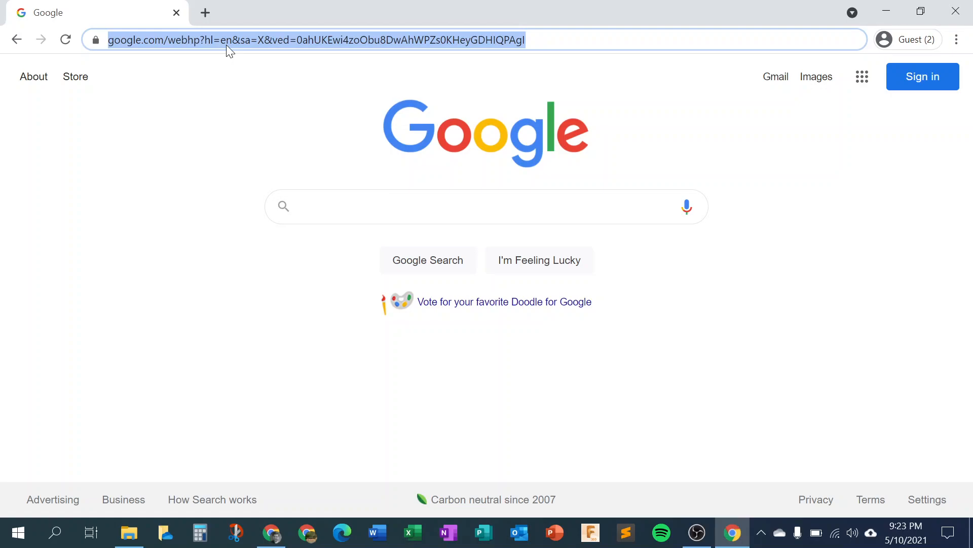
type("thingi")
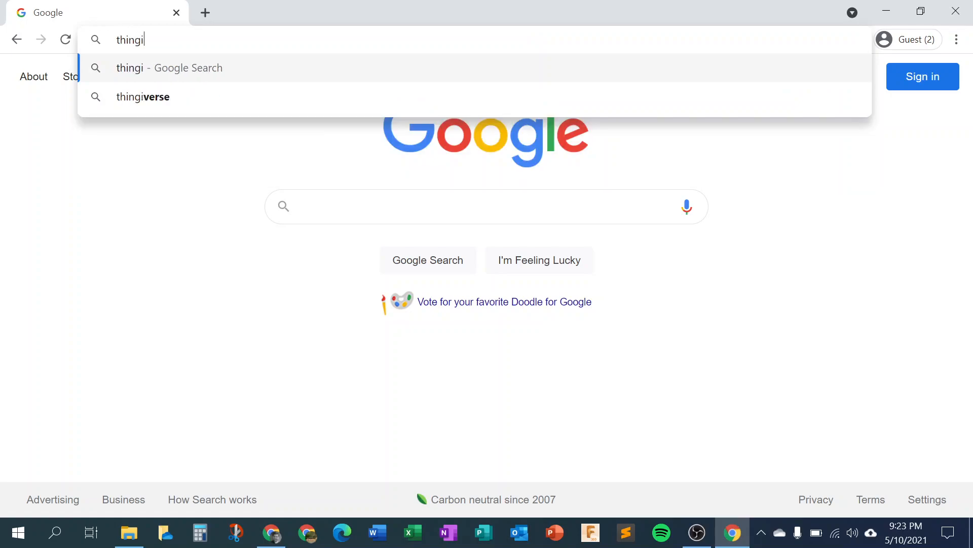
type("verse.com")
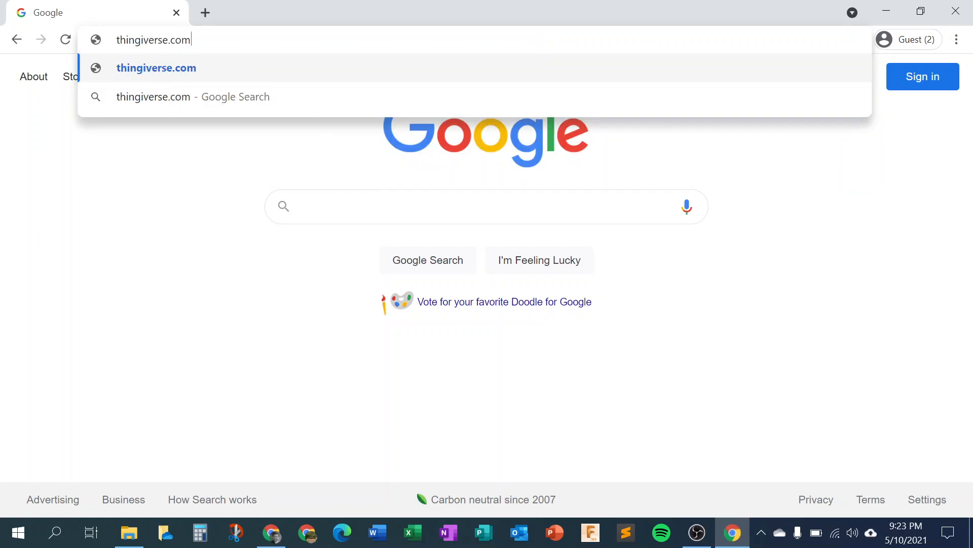
key("Return")
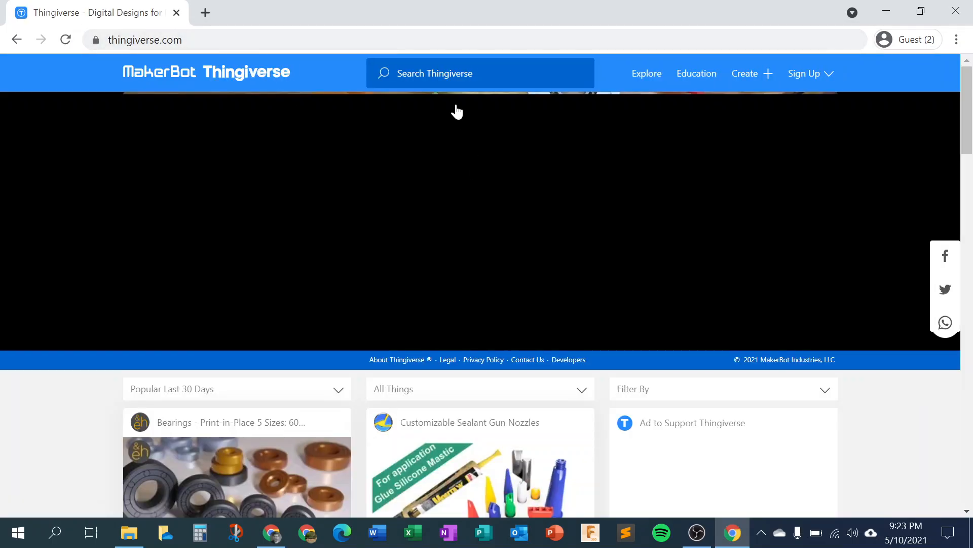
Search Thingiverse for "yoda".
left_click(450, 74)
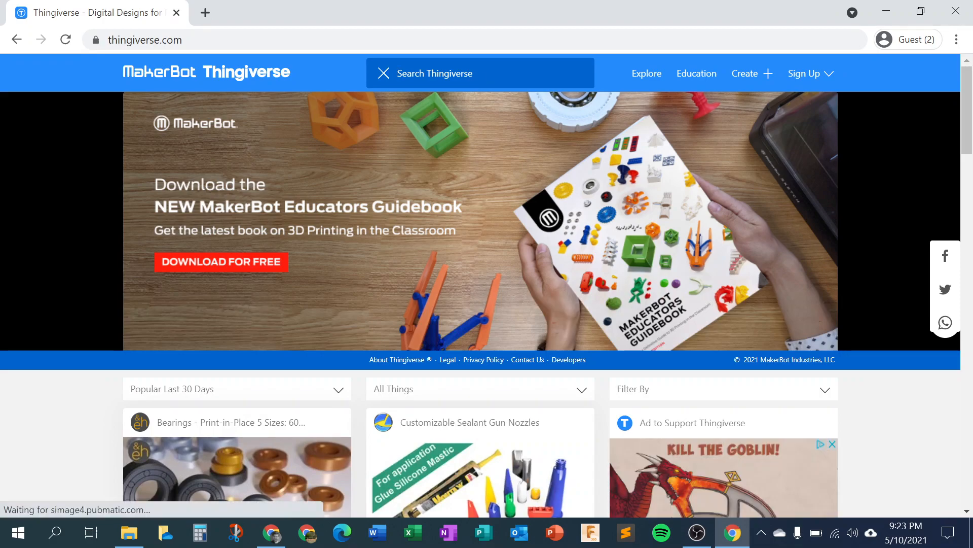
type("ydo")
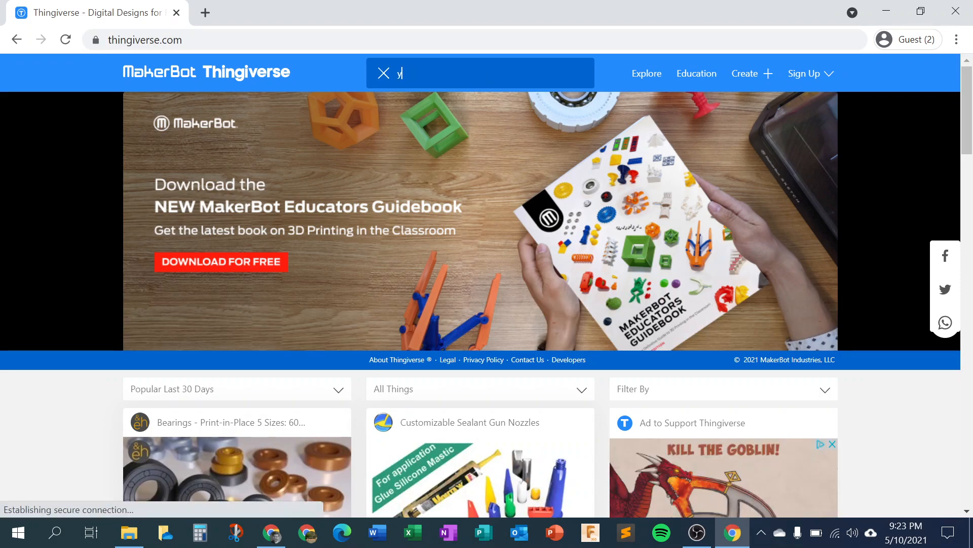
key("BackSpace")
key("BackSpace")
type("oda")
key("Return")
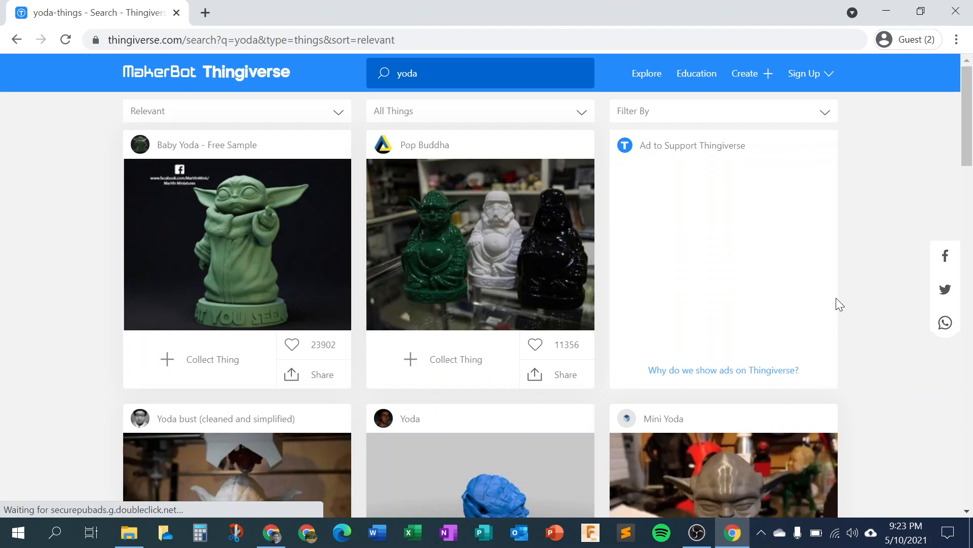
Open the Low Poly Yoda model page from the search results and look it over.
scroll(852, 304, "down", 5)
scroll(852, 304, "down", 5)
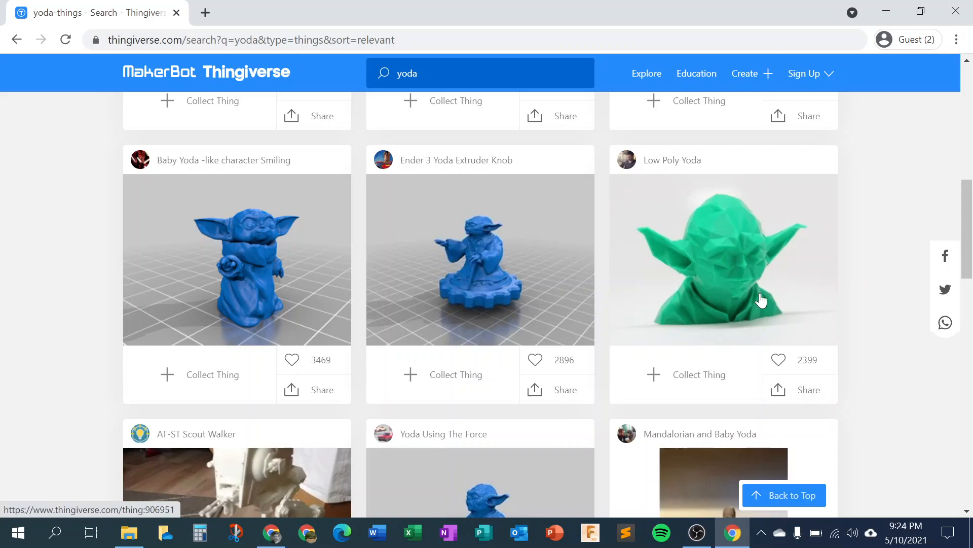
left_click(723, 294)
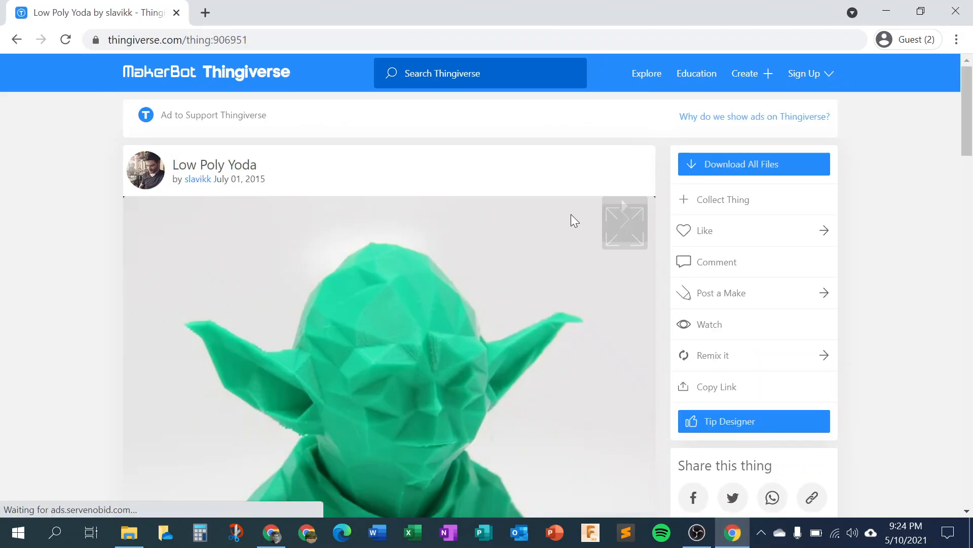
scroll(571, 214, "down", 4)
scroll(572, 223, "up", 5)
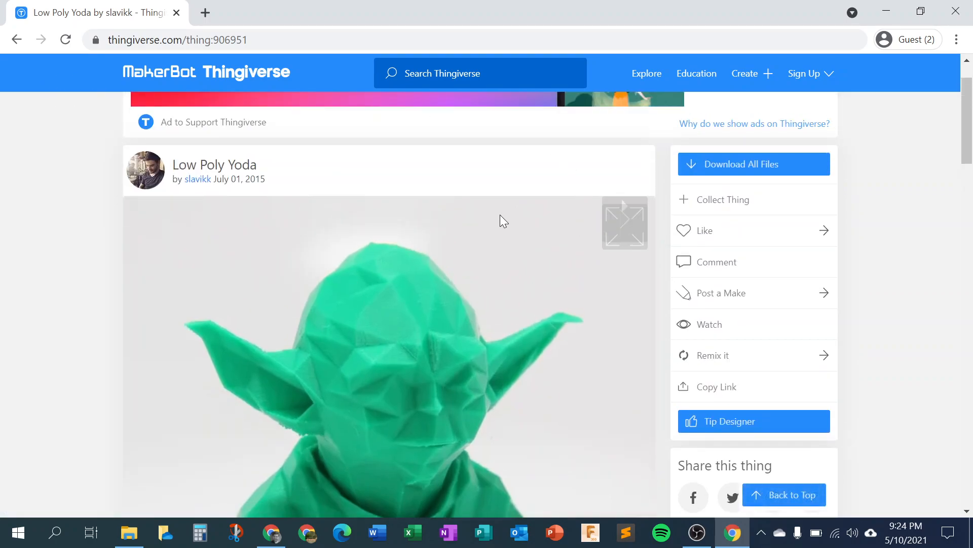
Download all files of the Low Poly Yoda model, open the downloaded zip and select yoda.stl inside it.
left_click(743, 167)
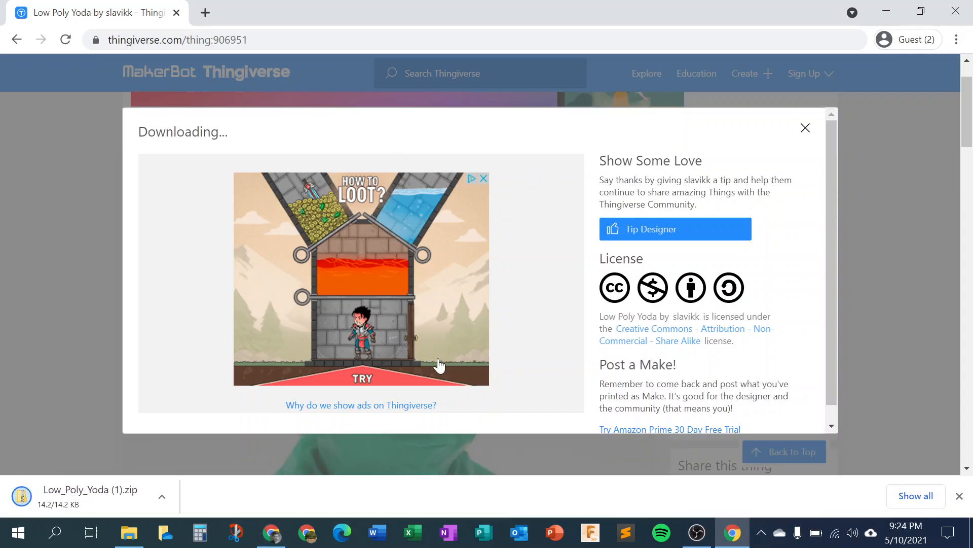
left_click(106, 497)
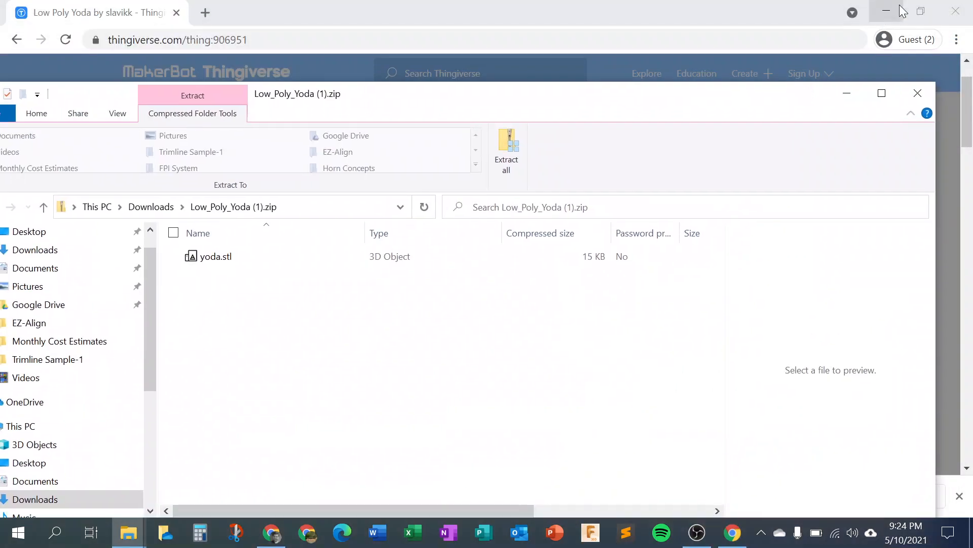
left_click(896, 8)
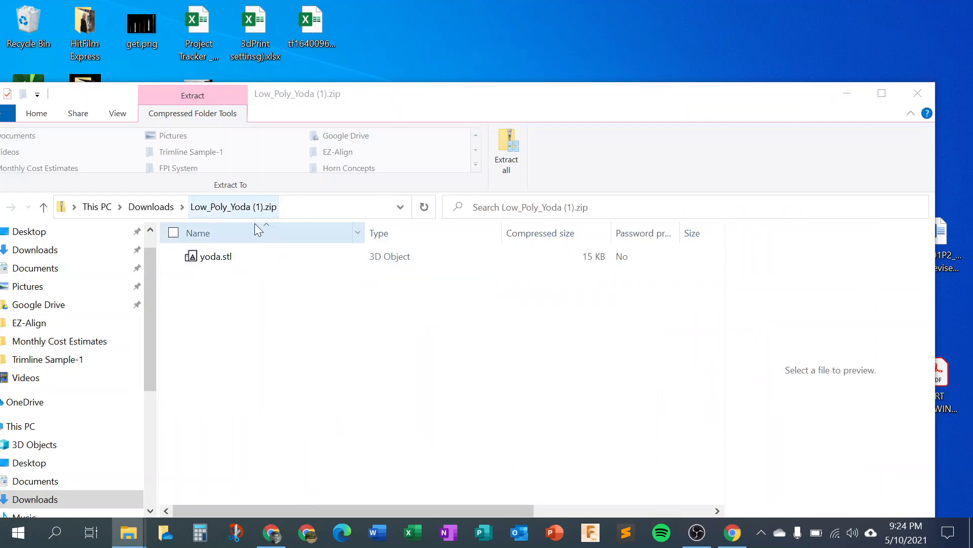
double_click(218, 257)
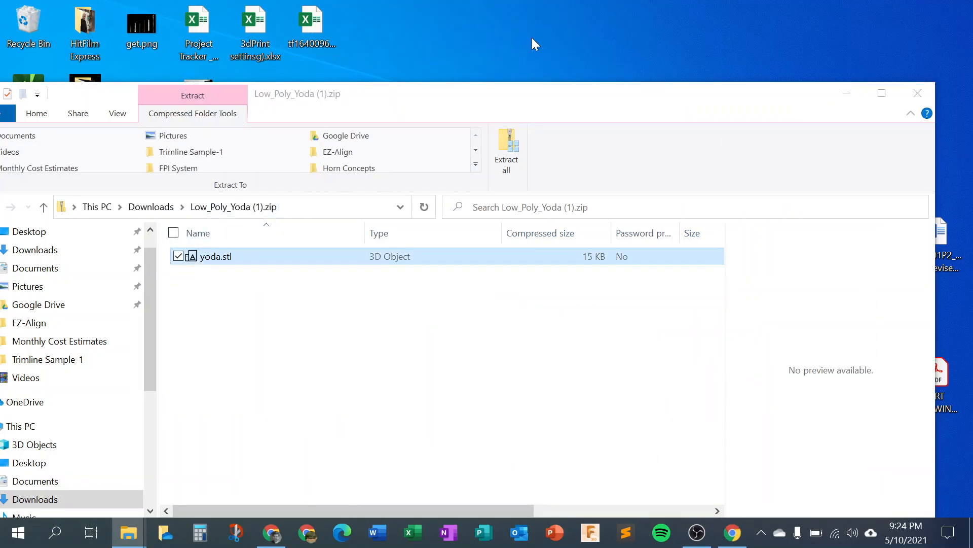
left_click_drag(517, 96, 539, 170)
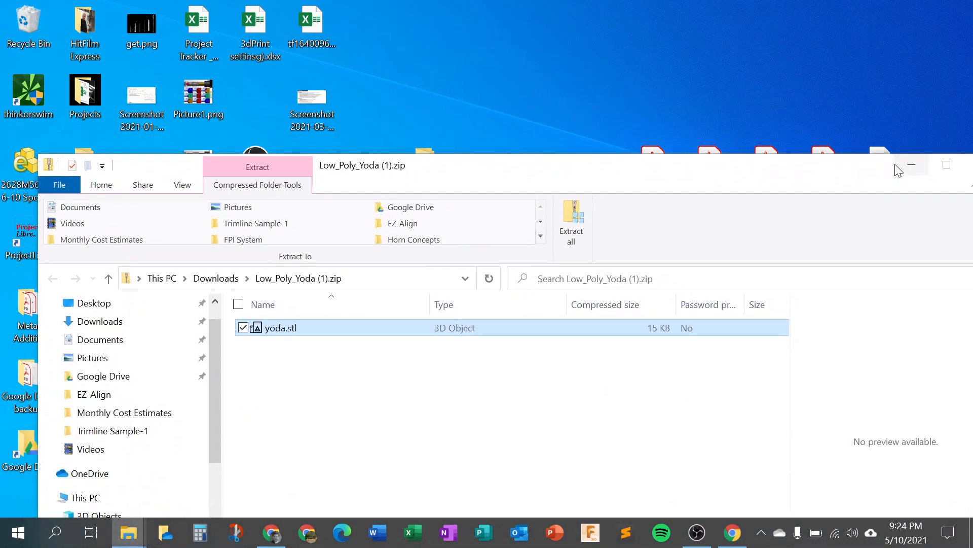
Launch Ultimaker Cura 4.9.0 and bring the whole build volume into view.
left_click(29, 540)
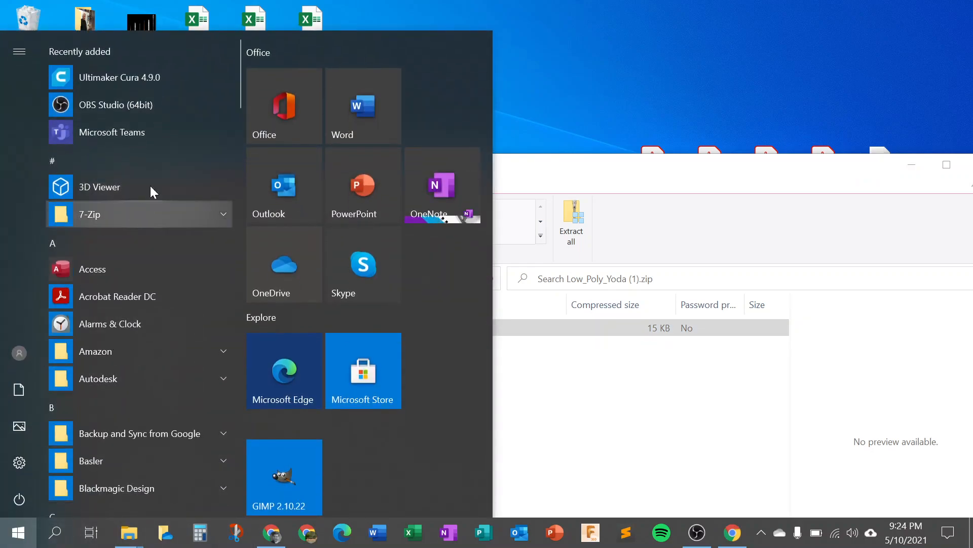
left_click(118, 77)
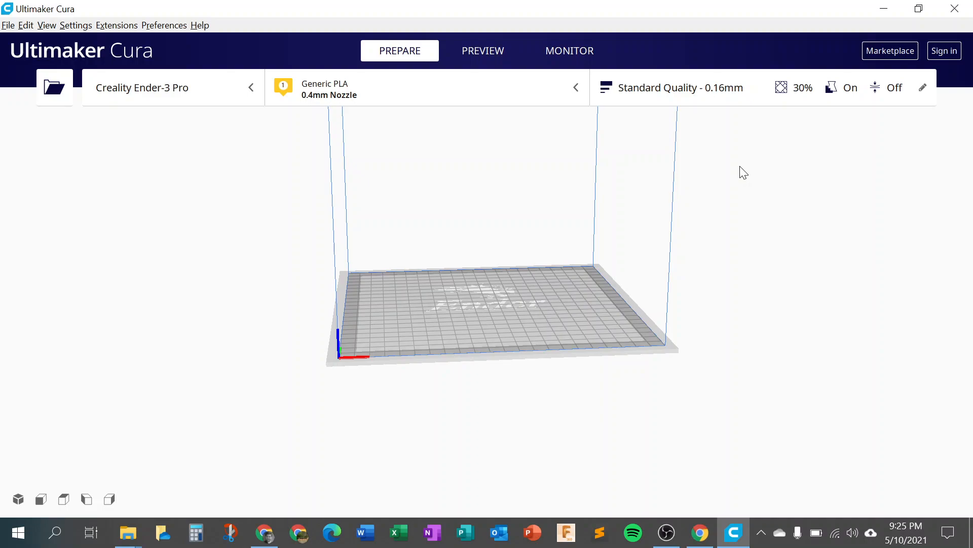
scroll(564, 321, "down", 2)
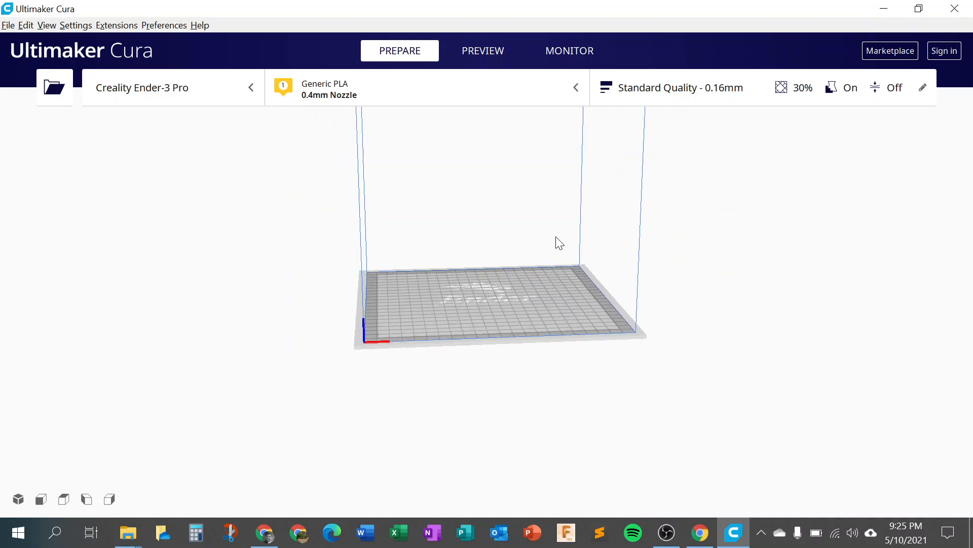
middle_click_drag(464, 229, 427, 466)
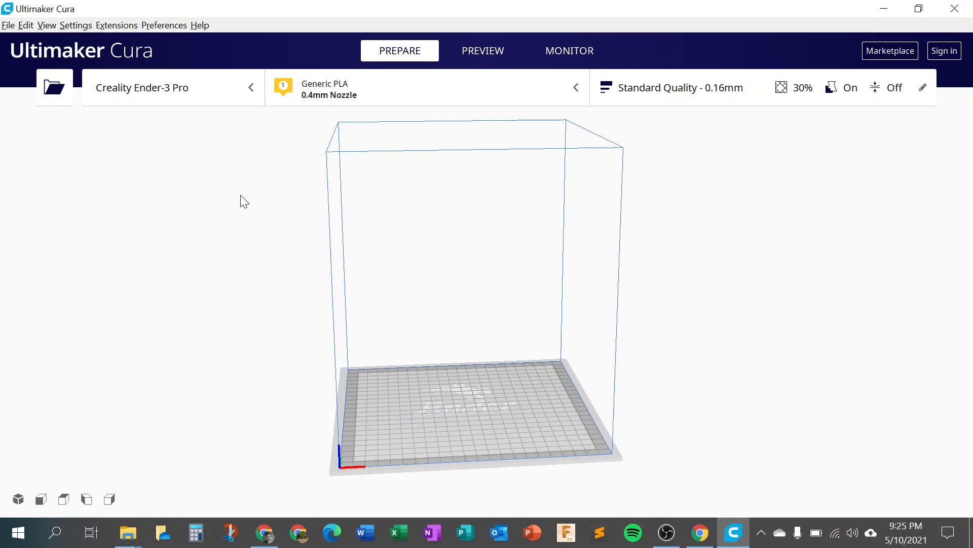
Browse the non-networked printers to add, pick the Creality Ender-3 under Creality3D, and cancel without adding it.
left_click(202, 87)
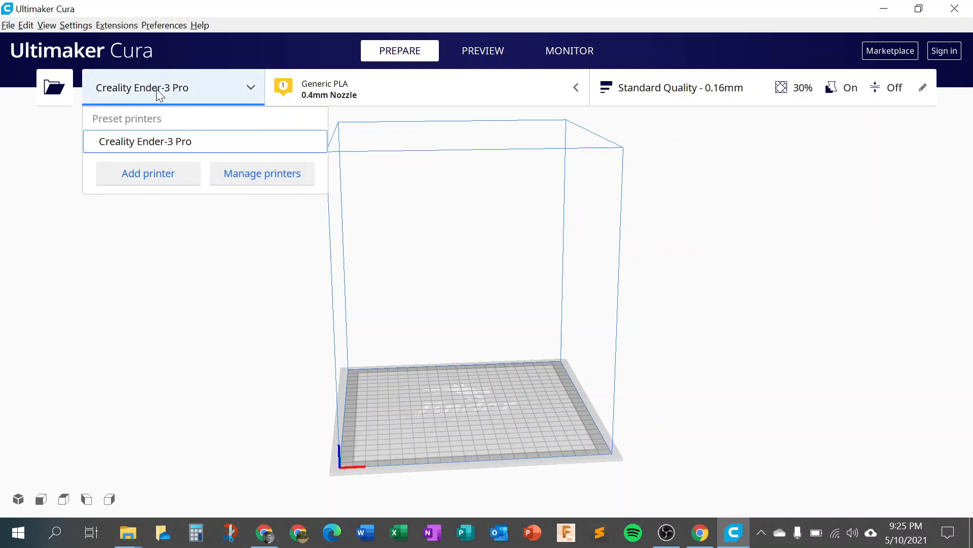
left_click(174, 178)
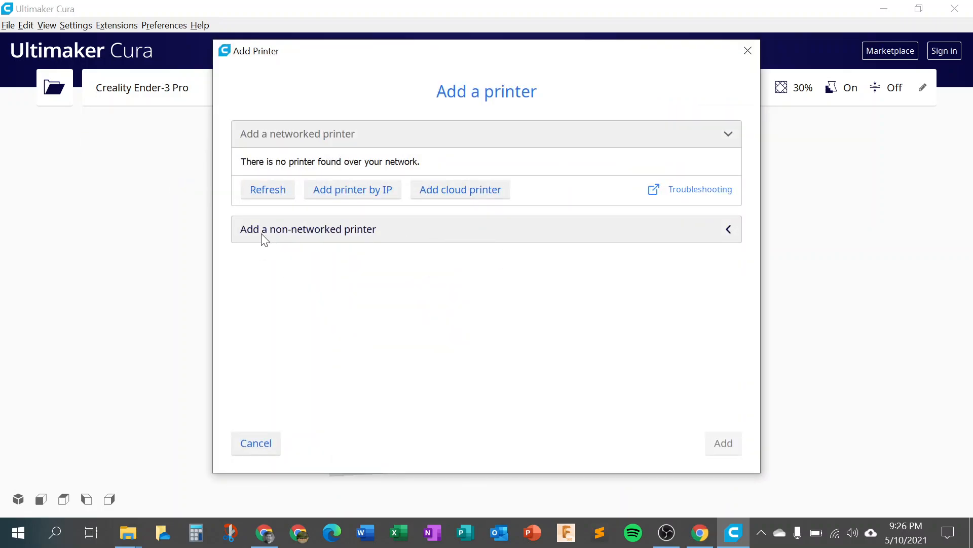
left_click(402, 238)
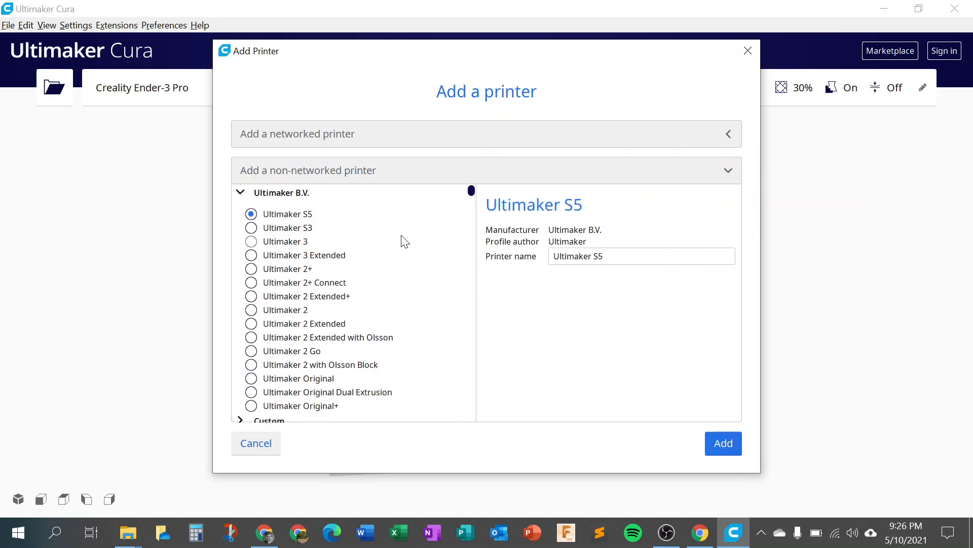
scroll(321, 216, "down", 1)
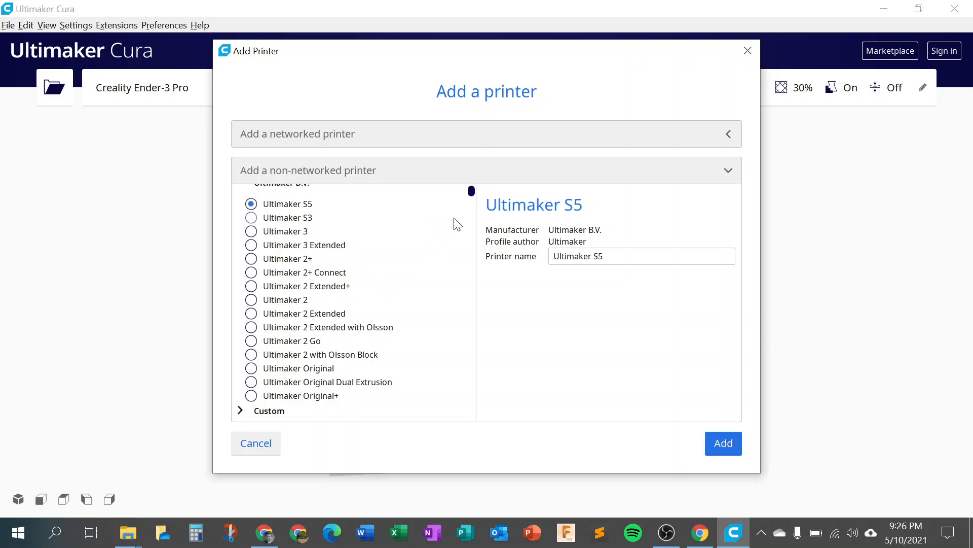
left_click_drag(471, 191, 469, 248)
scroll(416, 281, "down", 6)
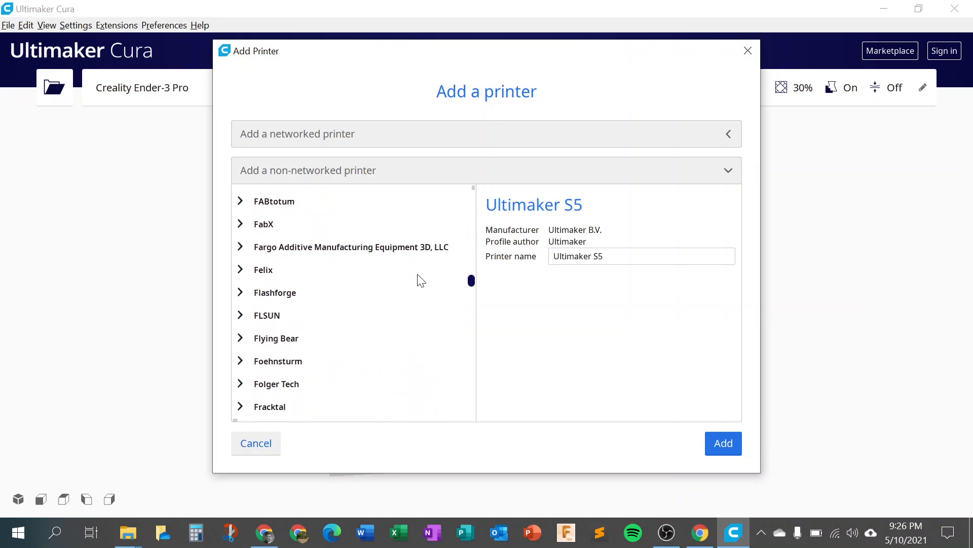
left_click_drag(472, 283, 469, 248)
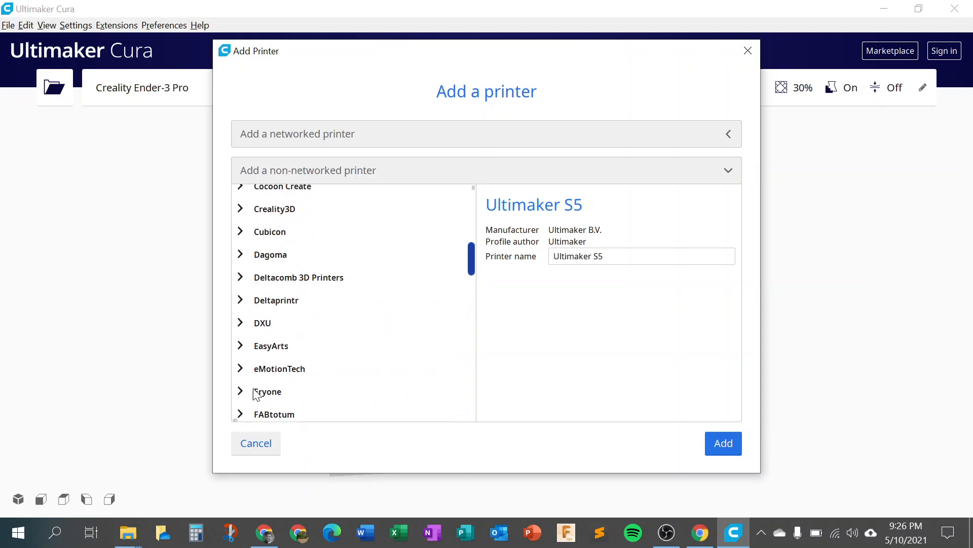
left_click(243, 212)
scroll(332, 296, "down", 3)
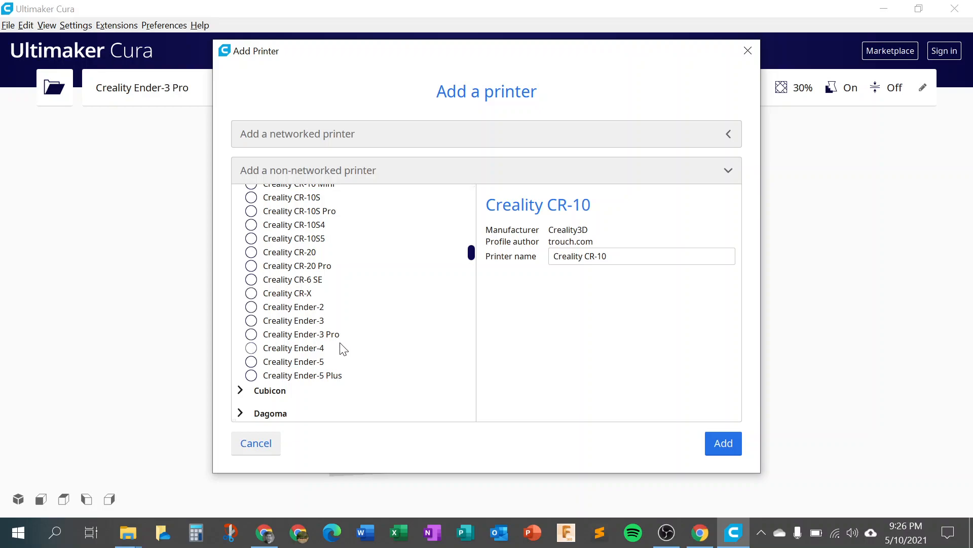
left_click(250, 320)
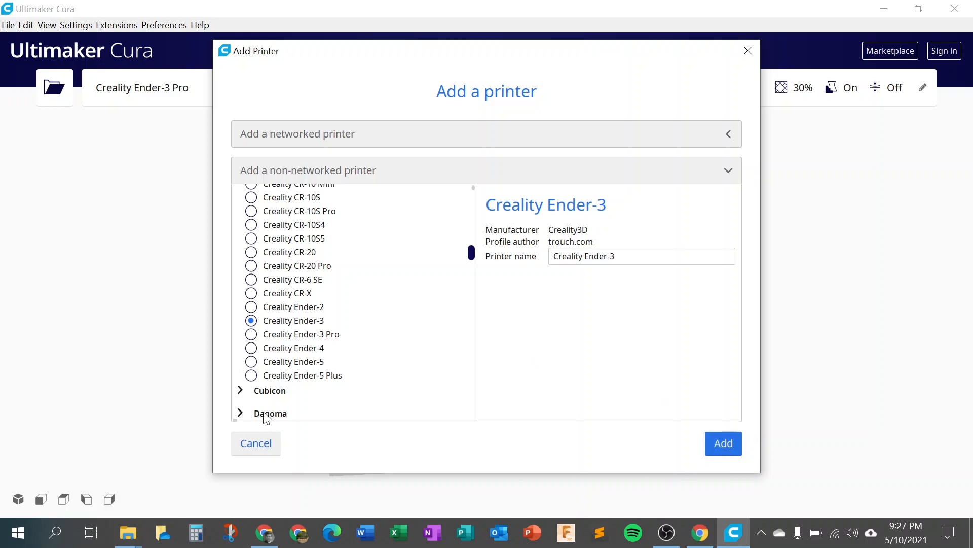
left_click(256, 443)
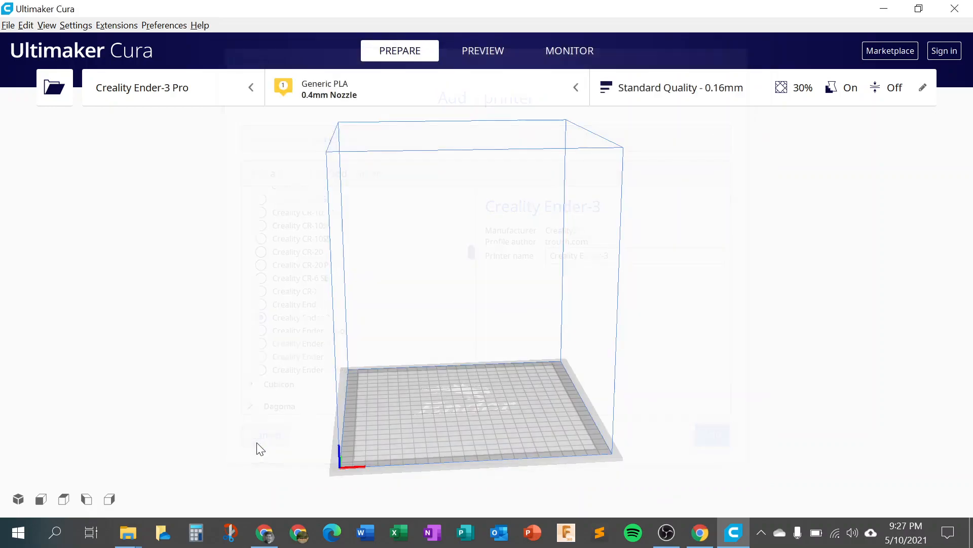
Review the machine settings of the Creality Ender-3 Pro in the printer preferences and close them unchanged.
left_click(211, 92)
left_click(234, 175)
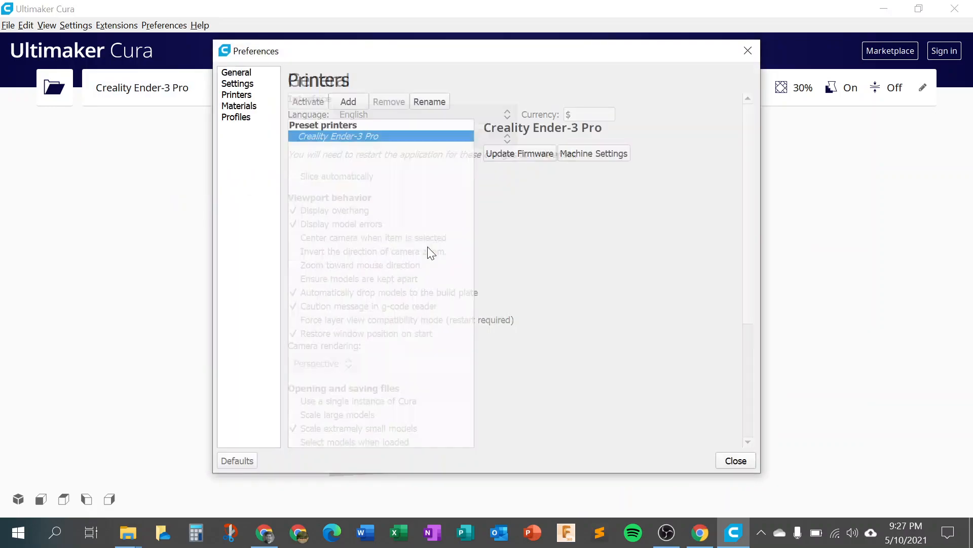
left_click(607, 155)
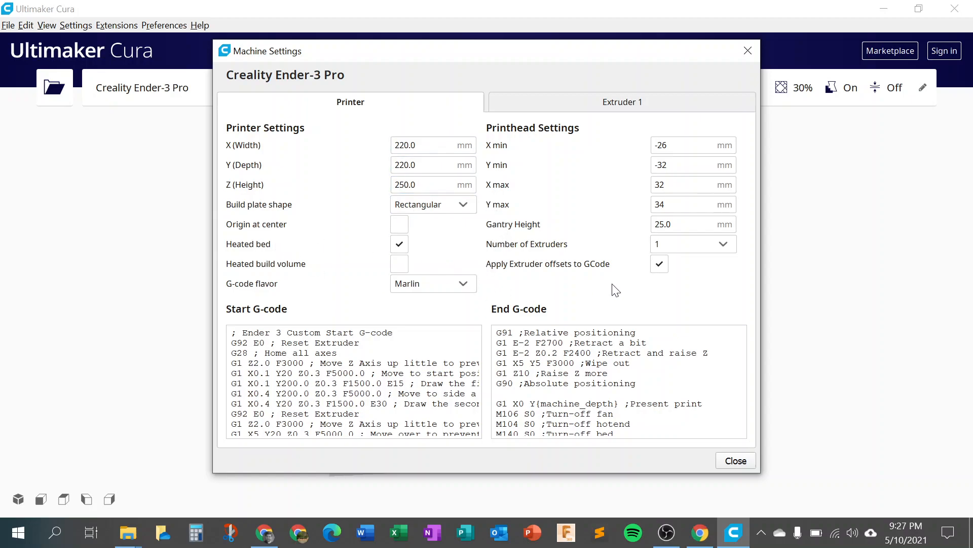
left_click(748, 465)
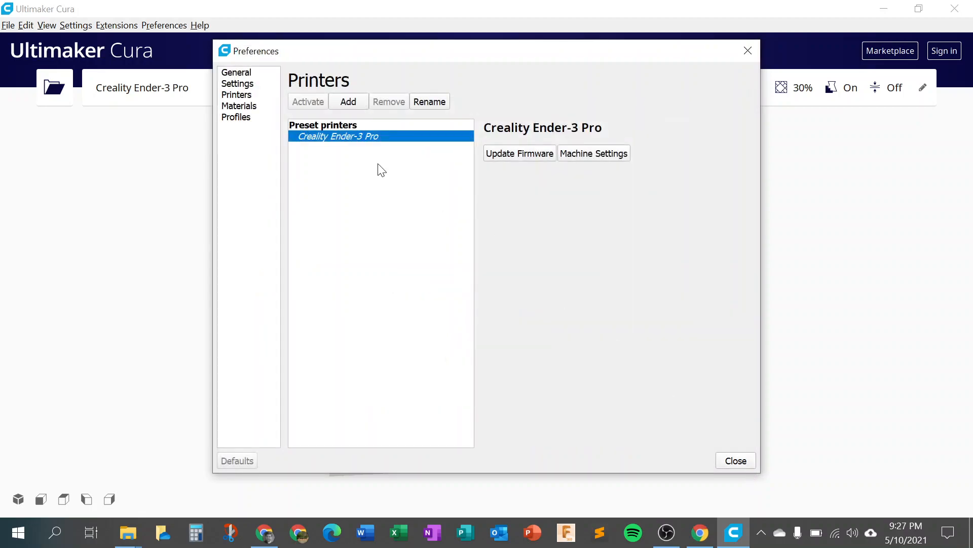
left_click(744, 465)
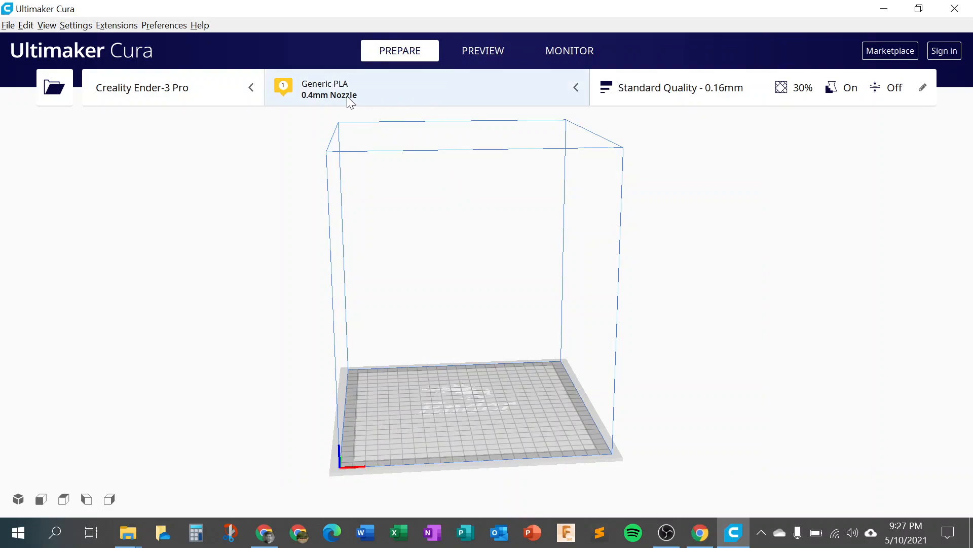
Choose Generic PLA as the print material for the 0.4mm nozzle configuration.
left_click(381, 96)
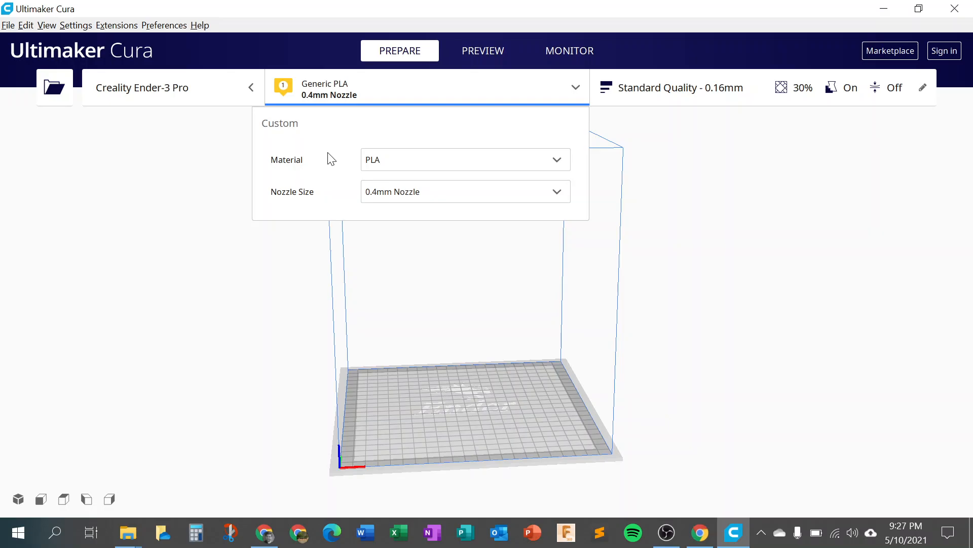
left_click(390, 165)
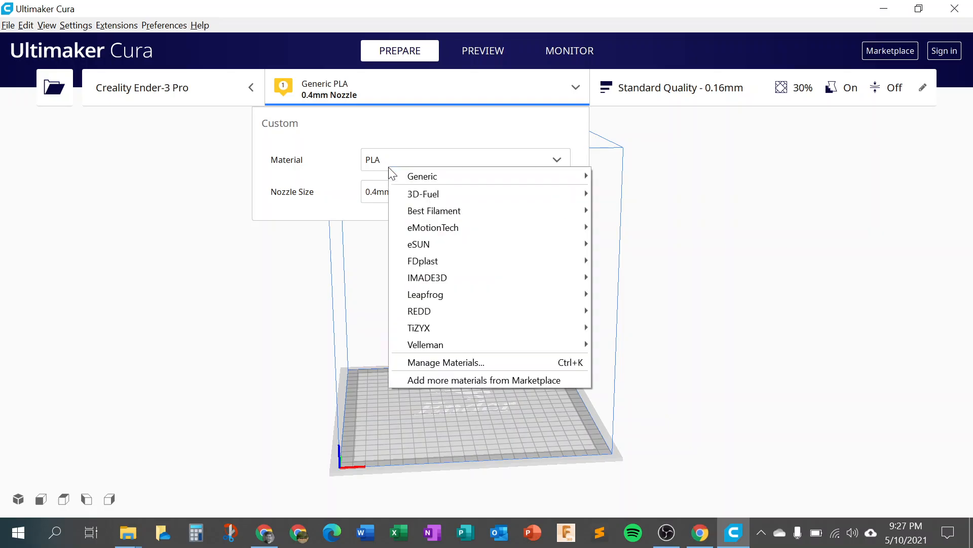
mouse_move(422, 178)
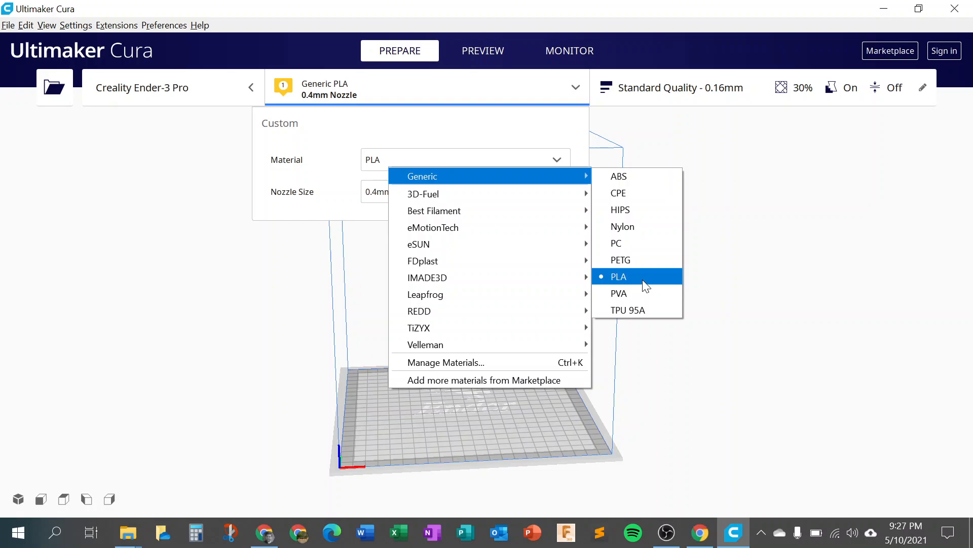
left_click(619, 276)
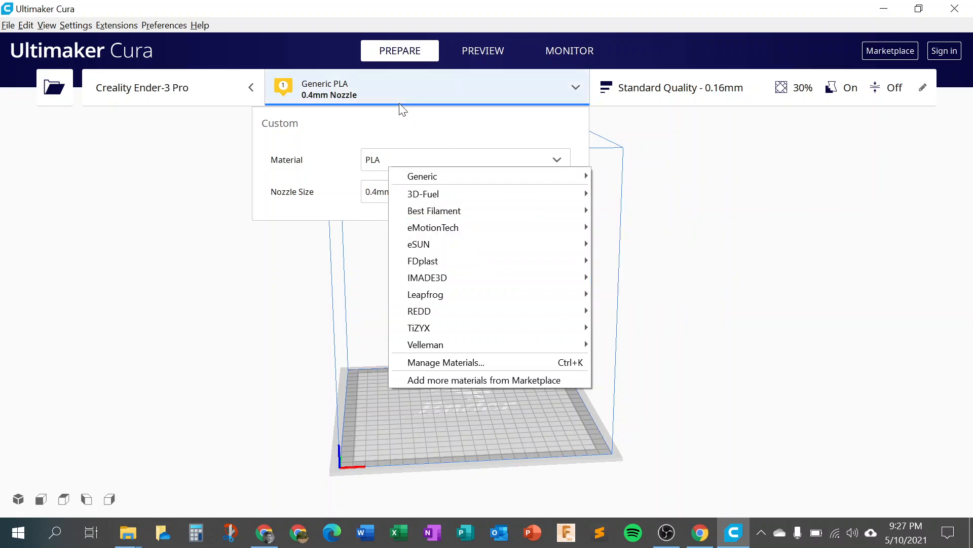
left_click(372, 90)
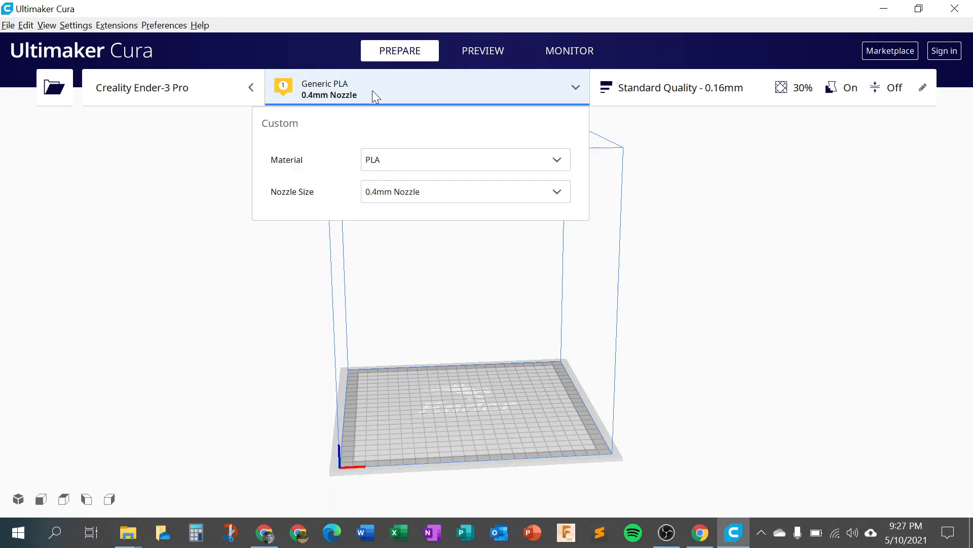
Review the information on Generic PLA in the material manager and close it unchanged.
left_click(410, 154)
left_click(499, 355)
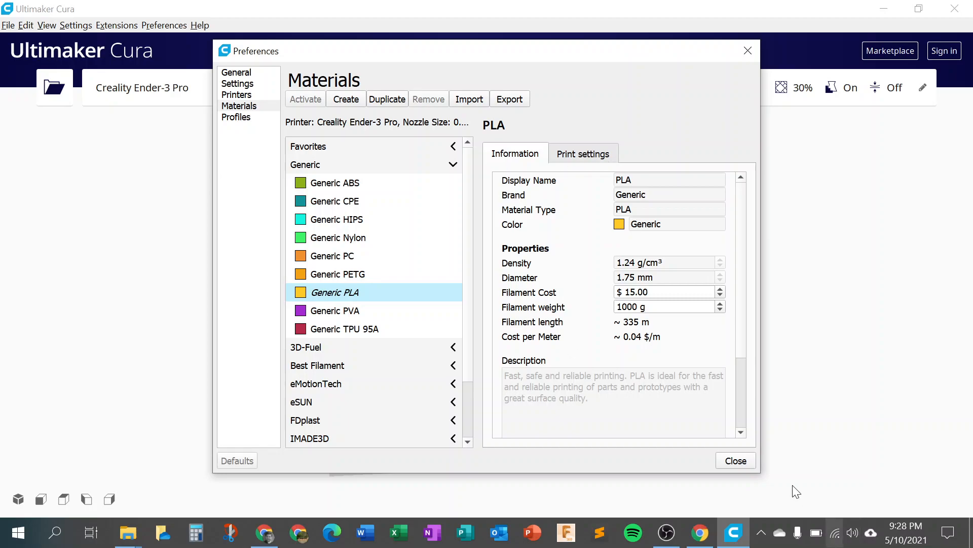
left_click(745, 462)
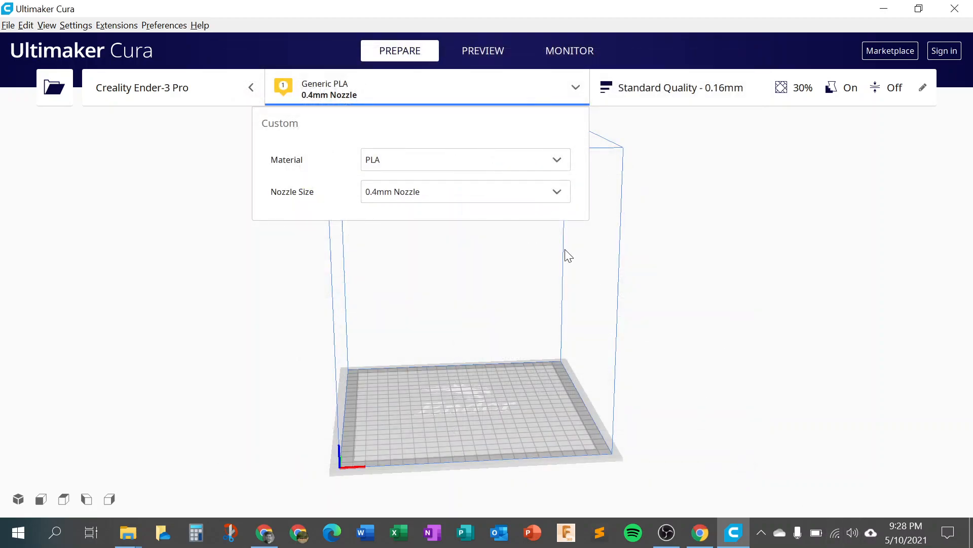
Check the available material and nozzle size options, and close the configuration without changing anything.
left_click(391, 165)
left_click(391, 162)
left_click(362, 164)
left_click(332, 166)
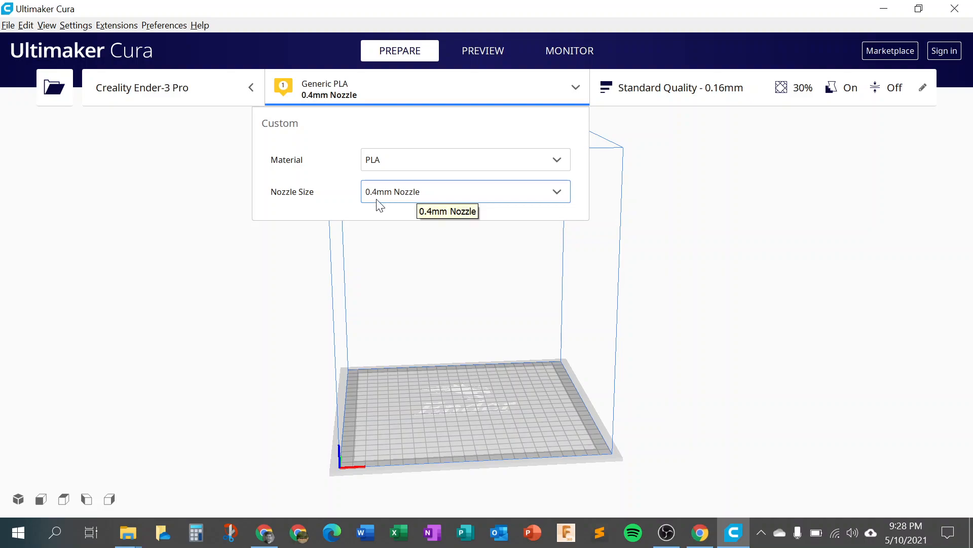
left_click(422, 198)
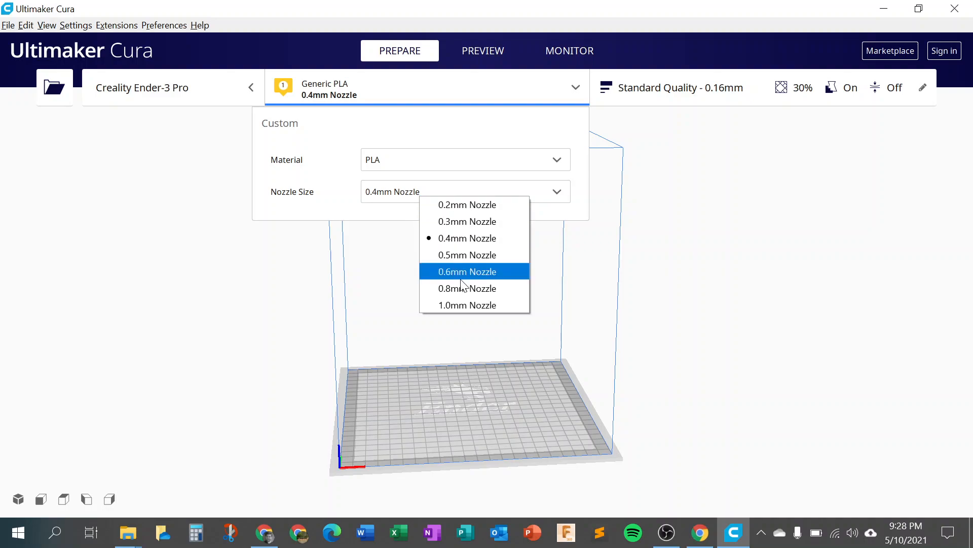
left_click(307, 207)
left_click(431, 101)
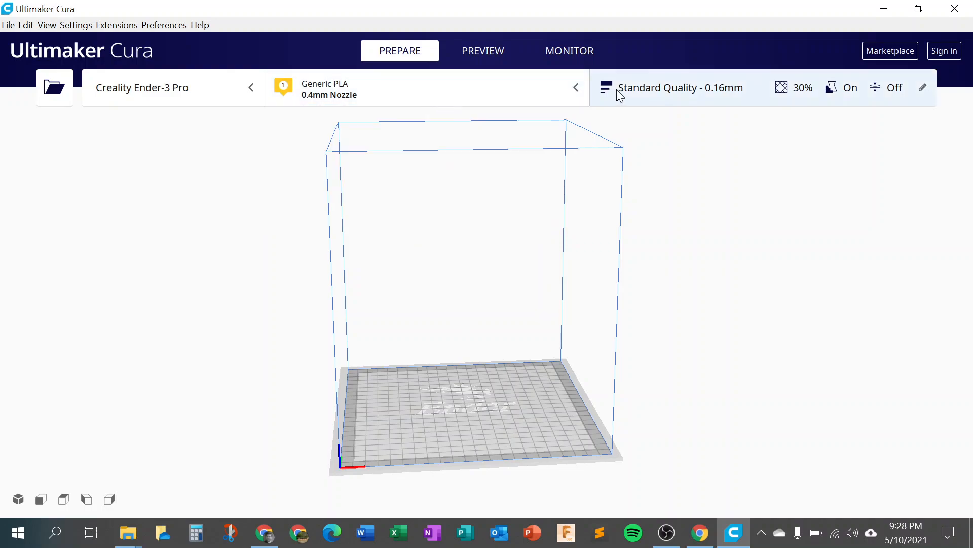
Open the custom print settings and look over every category from Quality to Experimental.
left_click(695, 90)
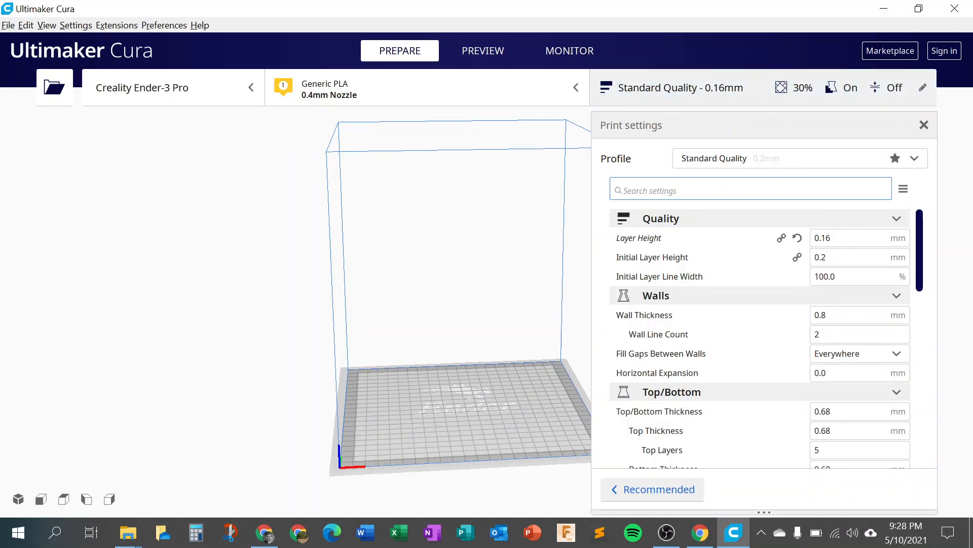
left_click_drag(919, 227, 914, 217)
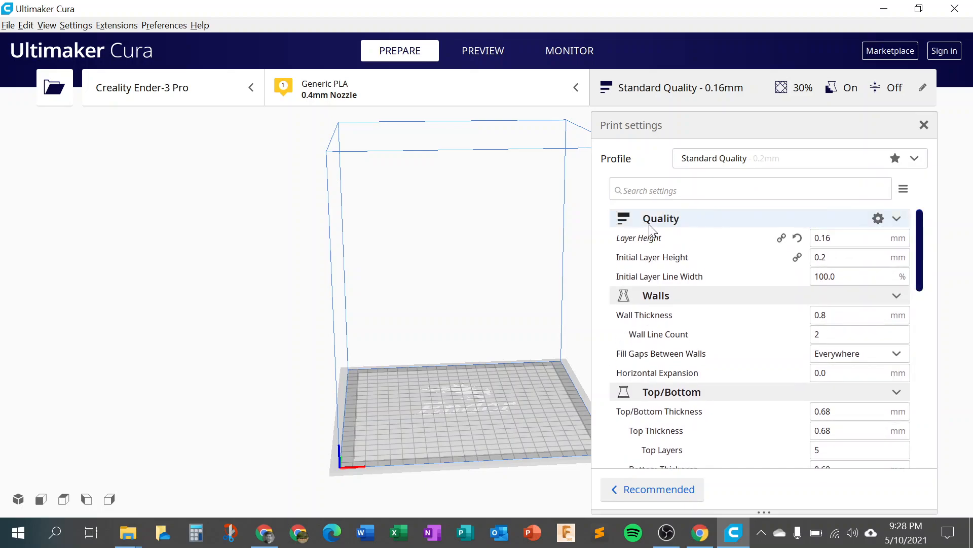
mouse_move(670, 315)
scroll(680, 305, "down", 4)
scroll(687, 299, "down", 2)
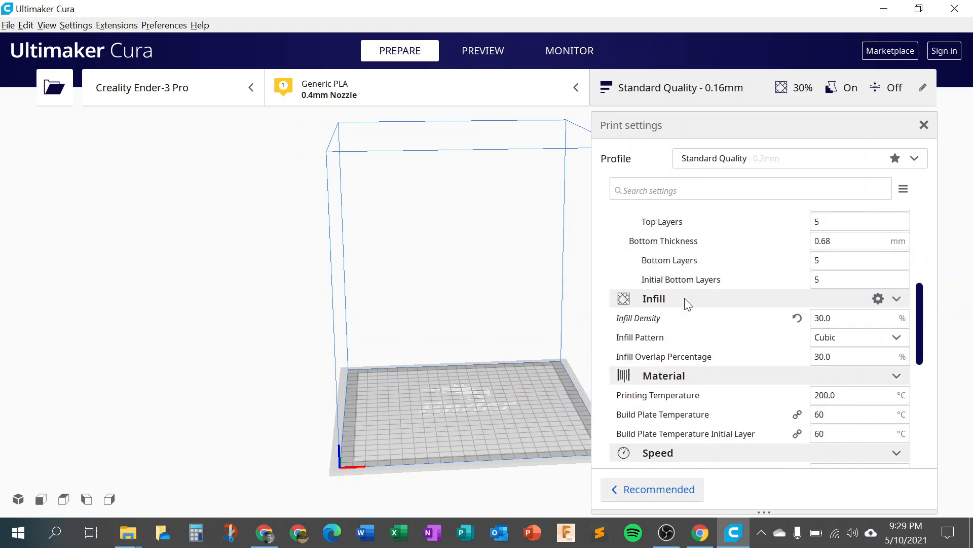
scroll(687, 299, "down", 3)
mouse_move(708, 326)
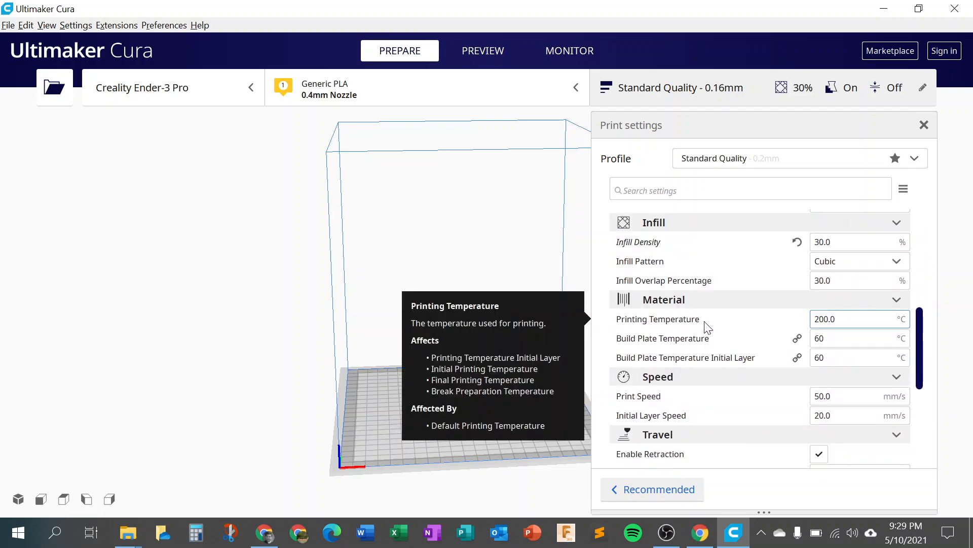
scroll(745, 332, "down", 2)
scroll(687, 330, "down", 2)
scroll(688, 314, "down", 6)
mouse_move(764, 342)
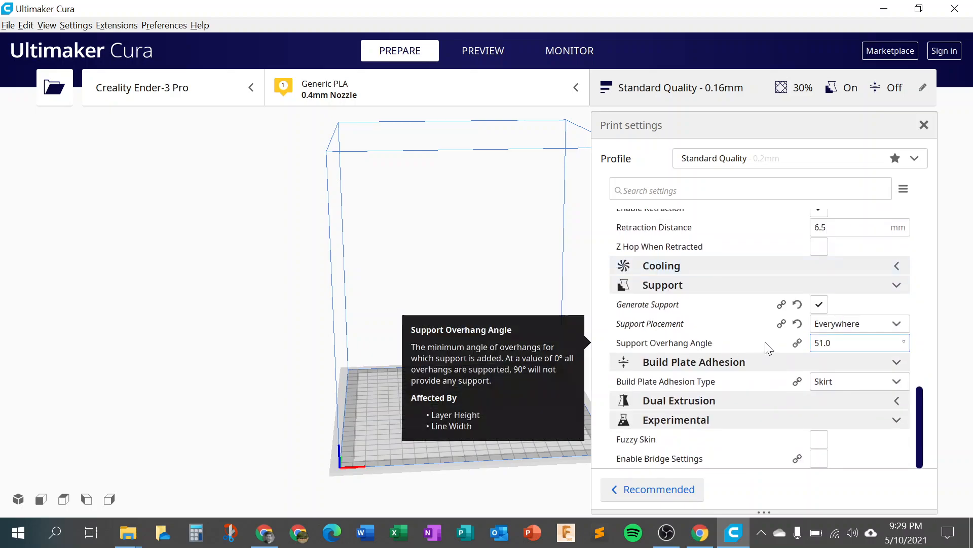
scroll(771, 342, "up", 12)
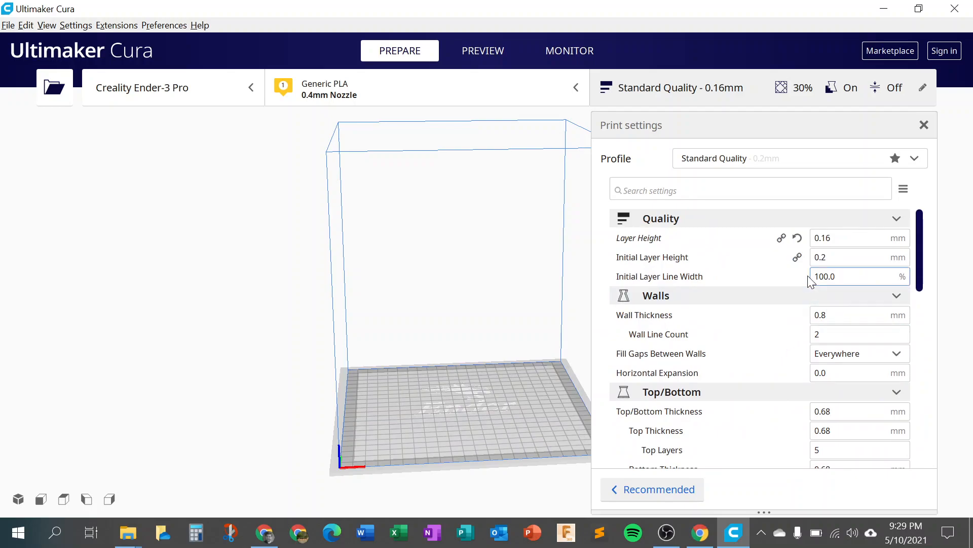
Look through the setting visibility list reached from the Quality category and close it without changes.
mouse_move(769, 242)
left_click(879, 219)
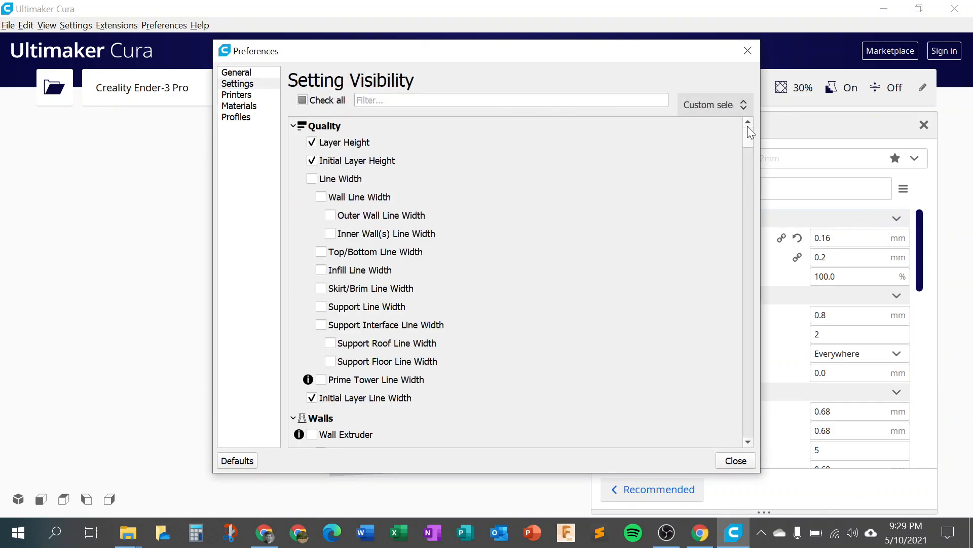
left_click_drag(749, 136, 749, 378)
left_click(736, 460)
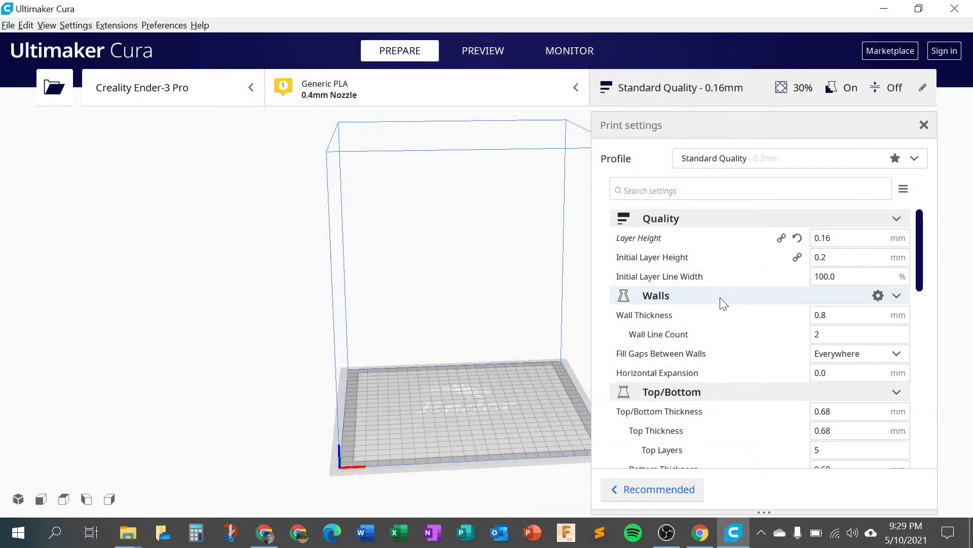
Examine the layer height, wall thickness, wall line count and top/bottom thickness settings of the print profile.
mouse_move(628, 239)
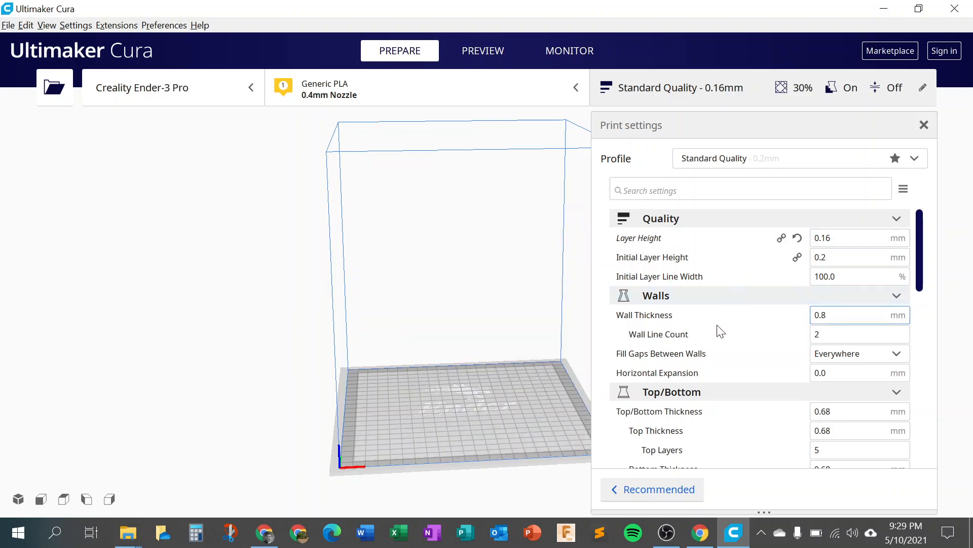
mouse_move(741, 328)
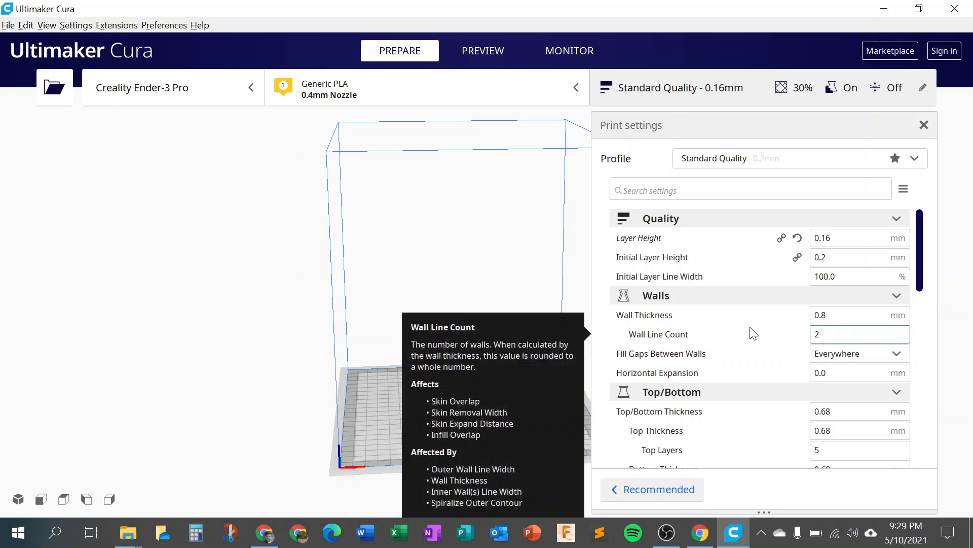
scroll(751, 330, "down", 2)
scroll(758, 369, "down", 3)
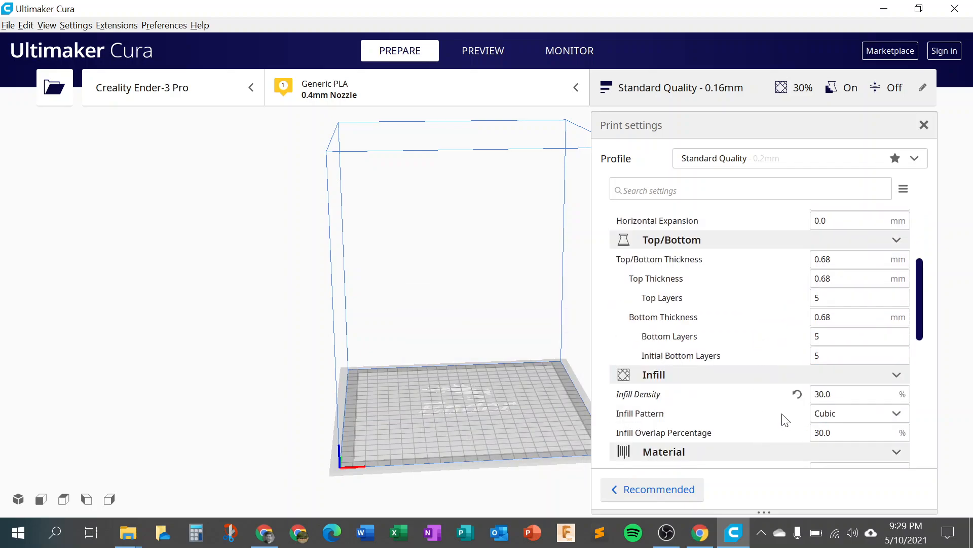
scroll(786, 401, "up", 2)
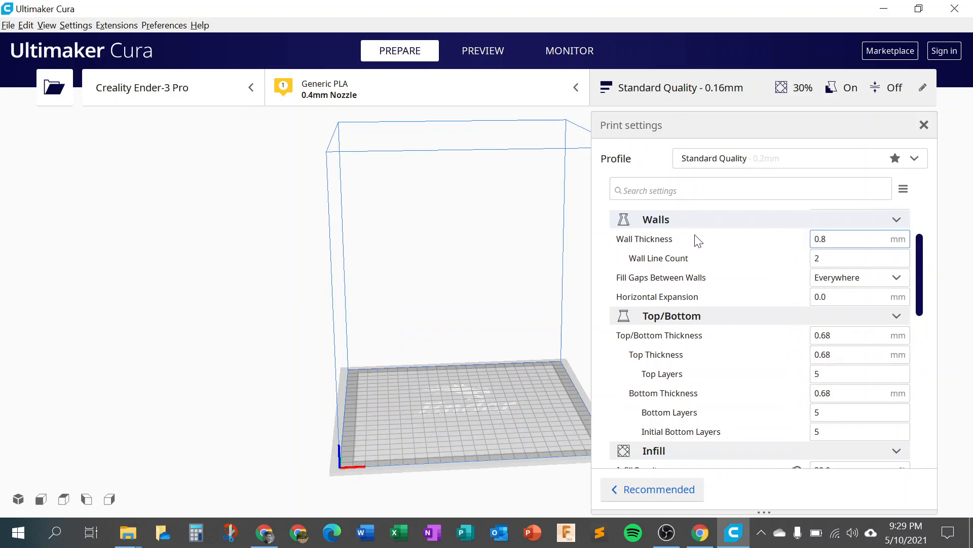
scroll(725, 248, "down", 1)
scroll(758, 261, "up", 3)
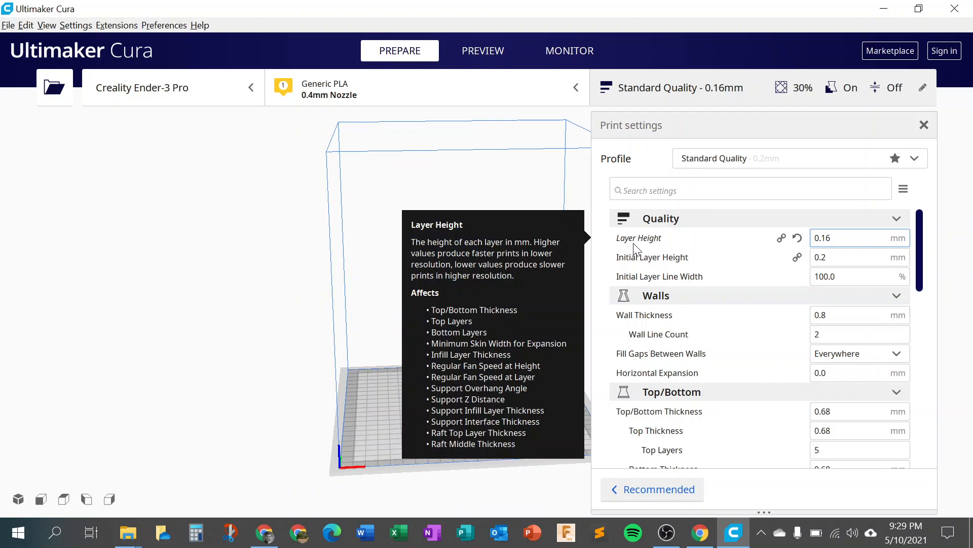
scroll(800, 255, "down", 3)
scroll(780, 284, "down", 5)
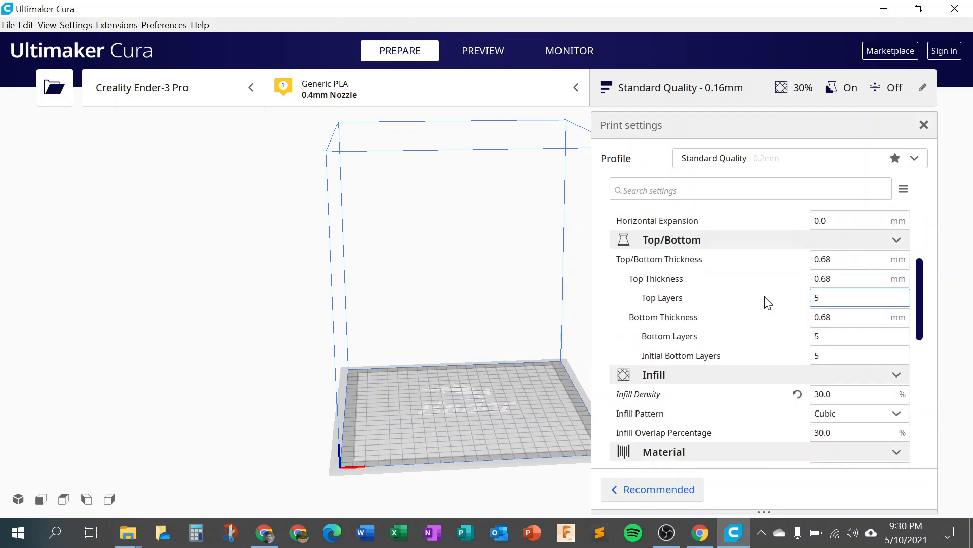
scroll(769, 289, "up", 2)
scroll(730, 340, "down", 2)
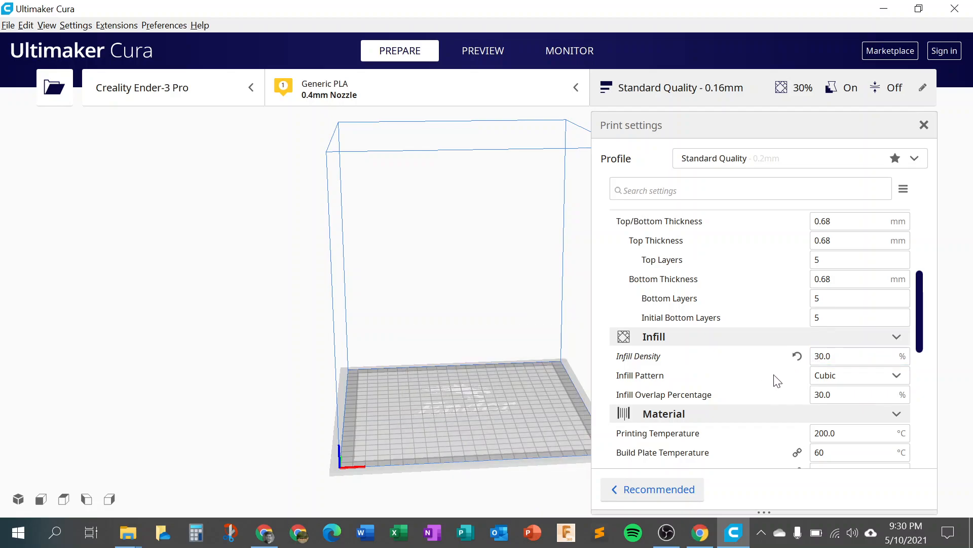
Examine the infill settings and the list of available infill patterns, leaving the pattern unchanged.
scroll(761, 360, "down", 1)
scroll(756, 345, "down", 1)
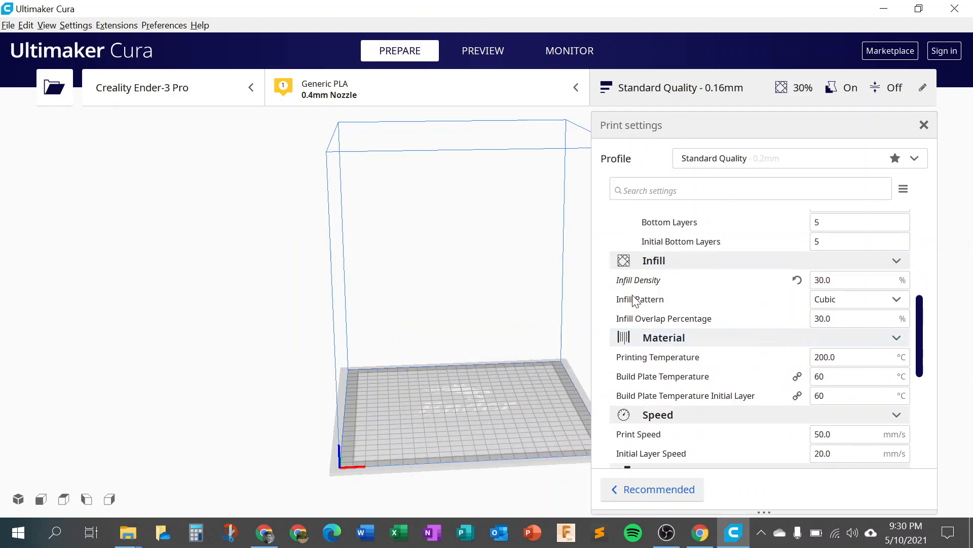
left_click(851, 304)
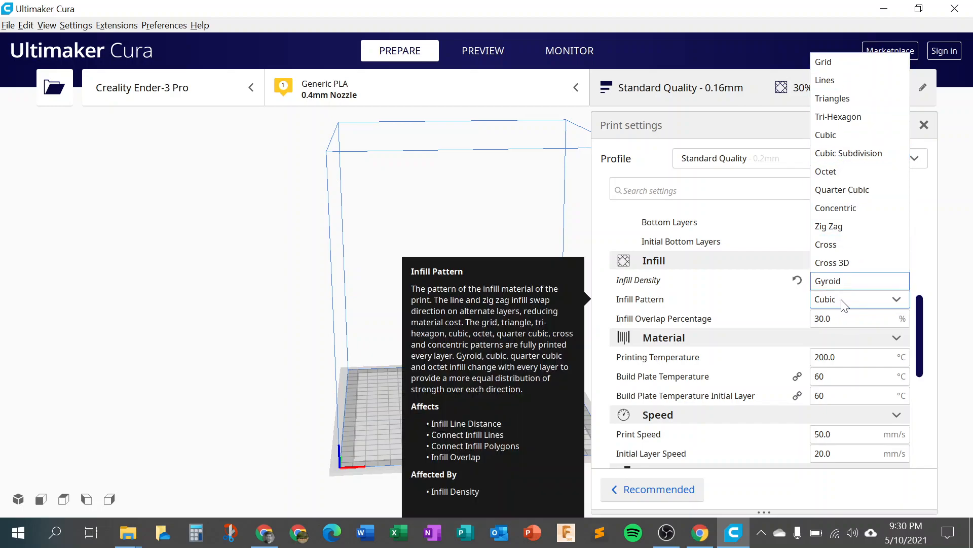
left_click(844, 304)
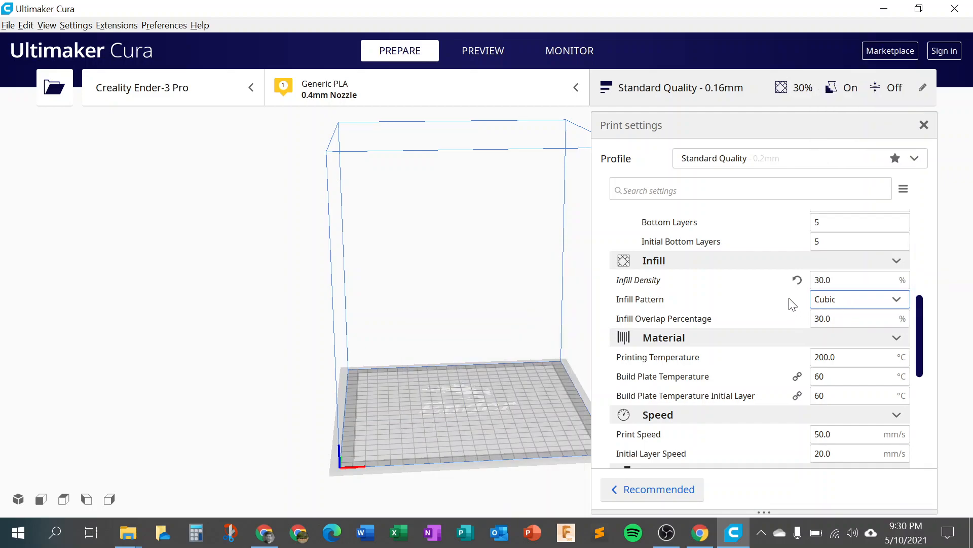
Examine the material temperatures, print speed, travel, support and build plate adhesion settings.
scroll(795, 304, "down", 2)
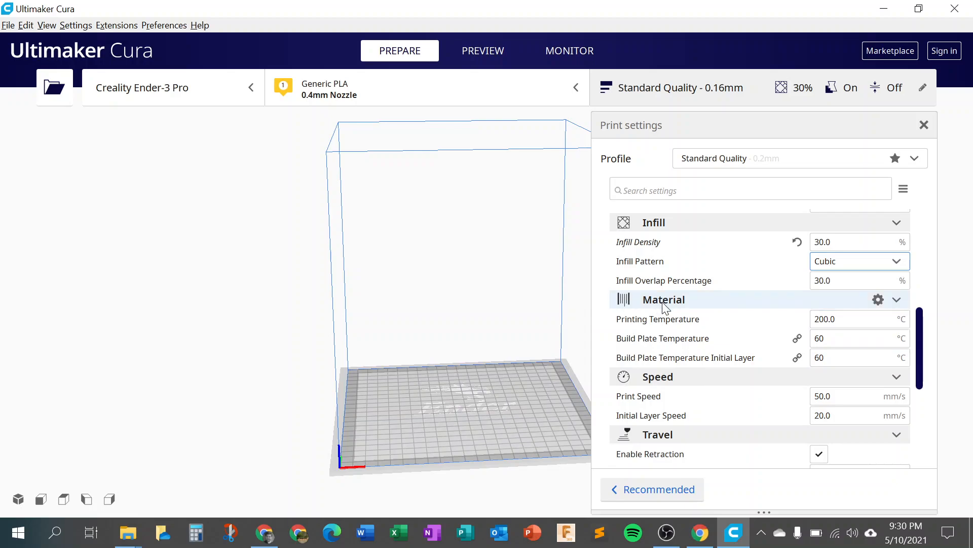
mouse_move(724, 325)
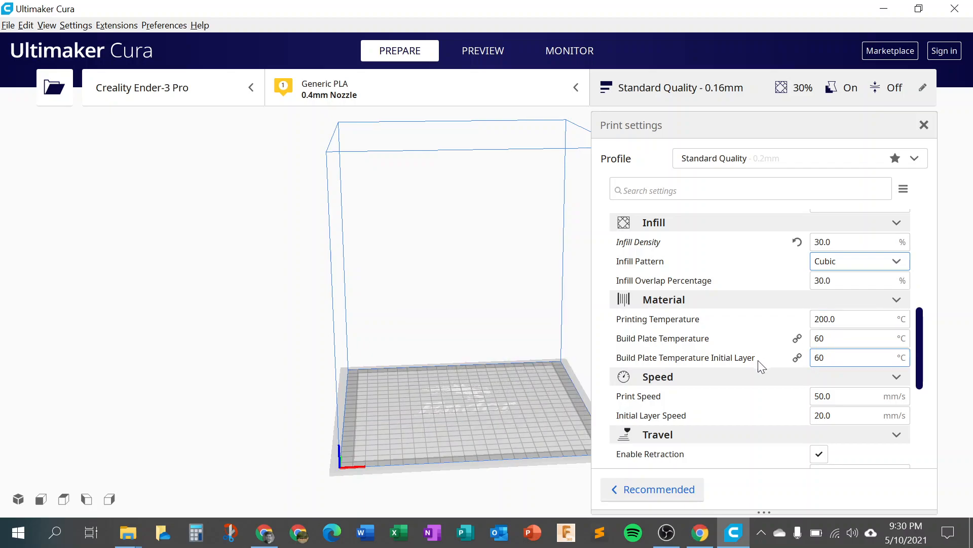
mouse_move(623, 341)
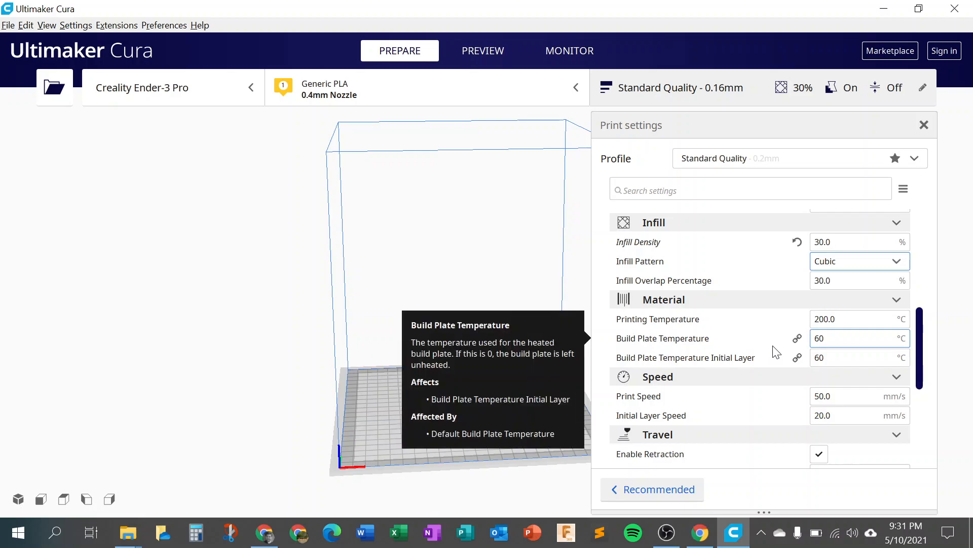
scroll(773, 352, "down", 1)
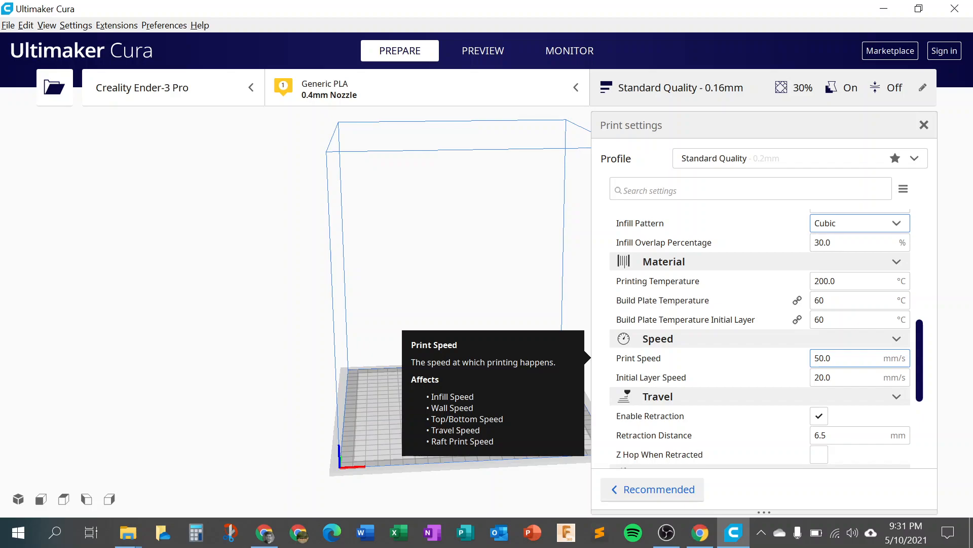
scroll(786, 352, "down", 3)
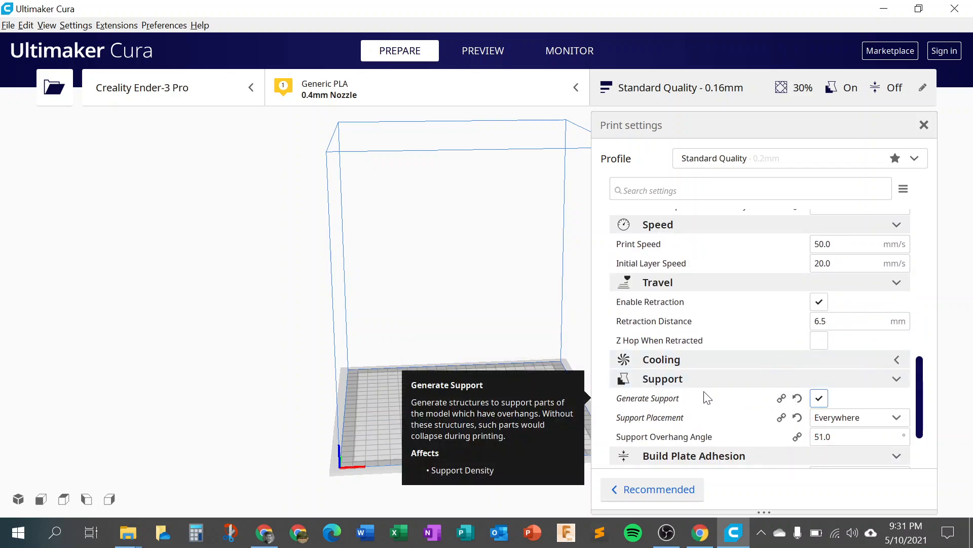
scroll(708, 393, "down", 2)
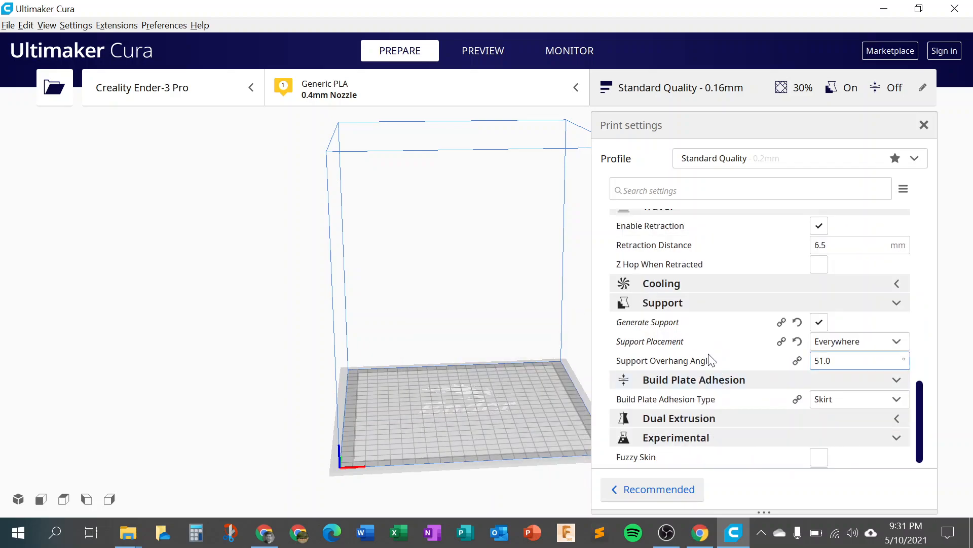
mouse_move(723, 345)
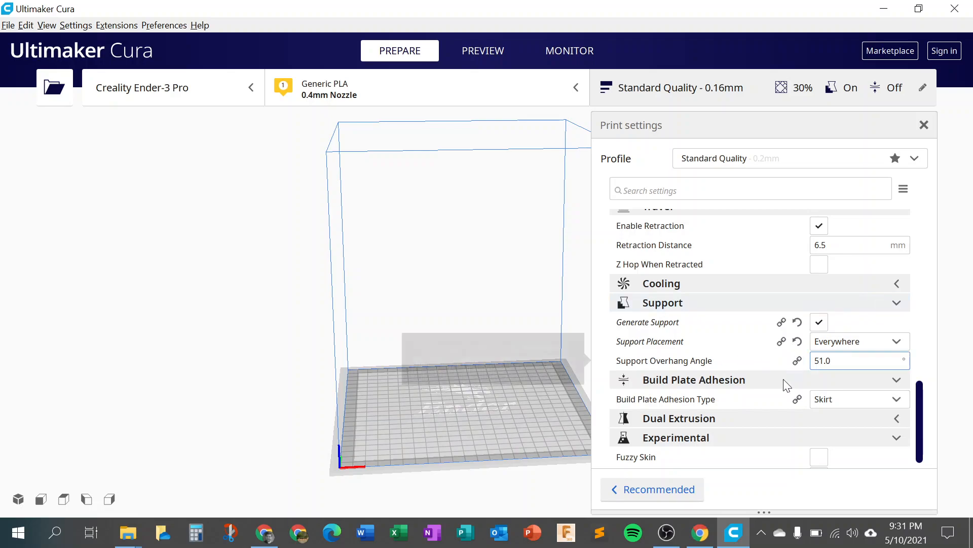
Examine the Generate Support setting and the available Support Placement options, leaving the placement on Everywhere.
mouse_move(655, 334)
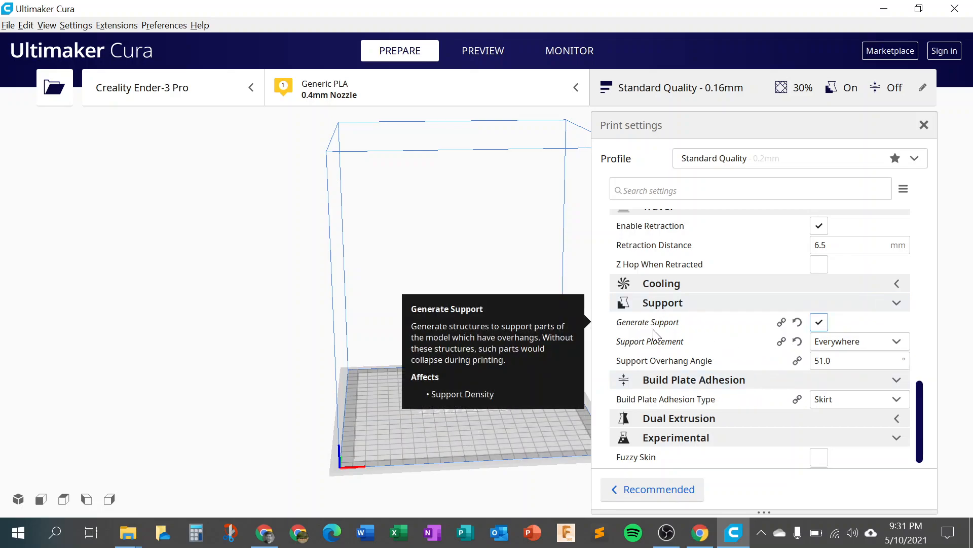
mouse_move(832, 362)
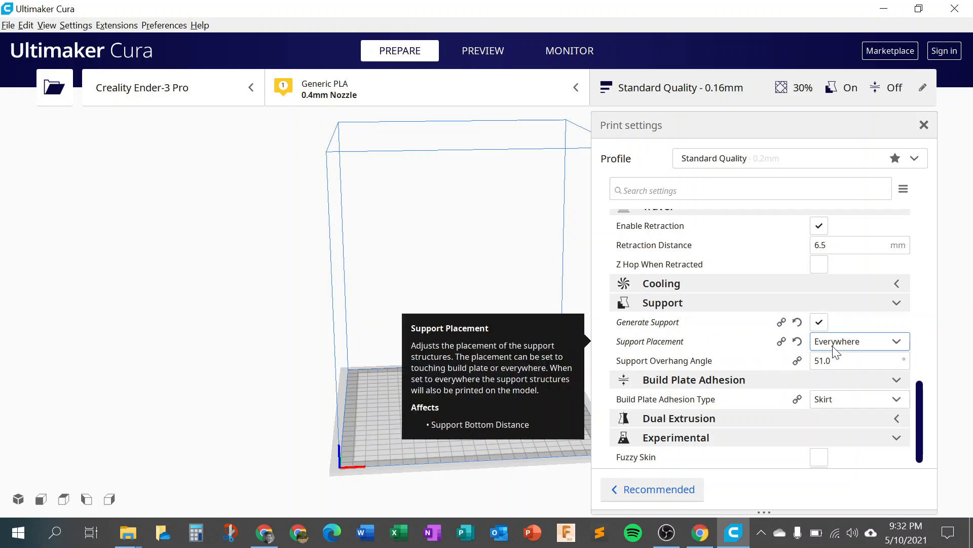
left_click(858, 349)
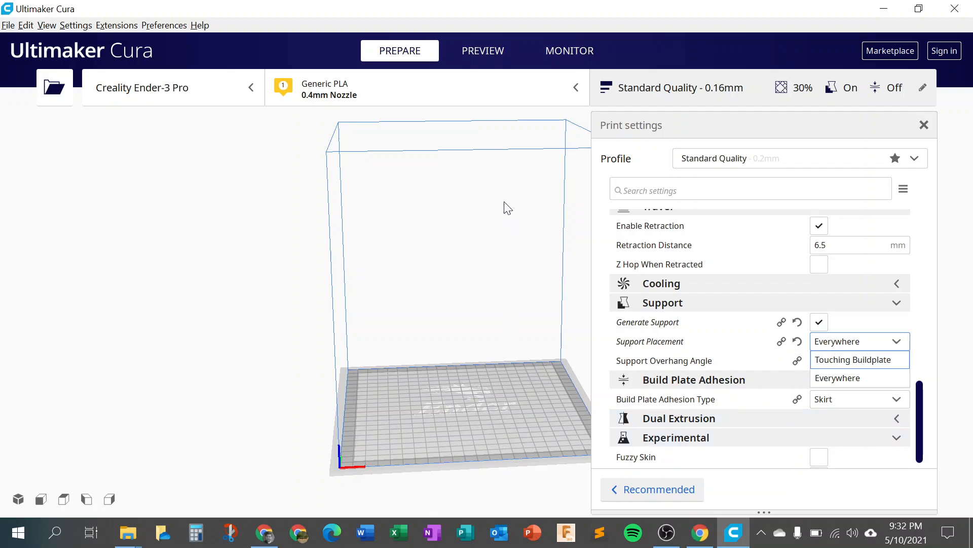
left_click(859, 346)
left_click(860, 346)
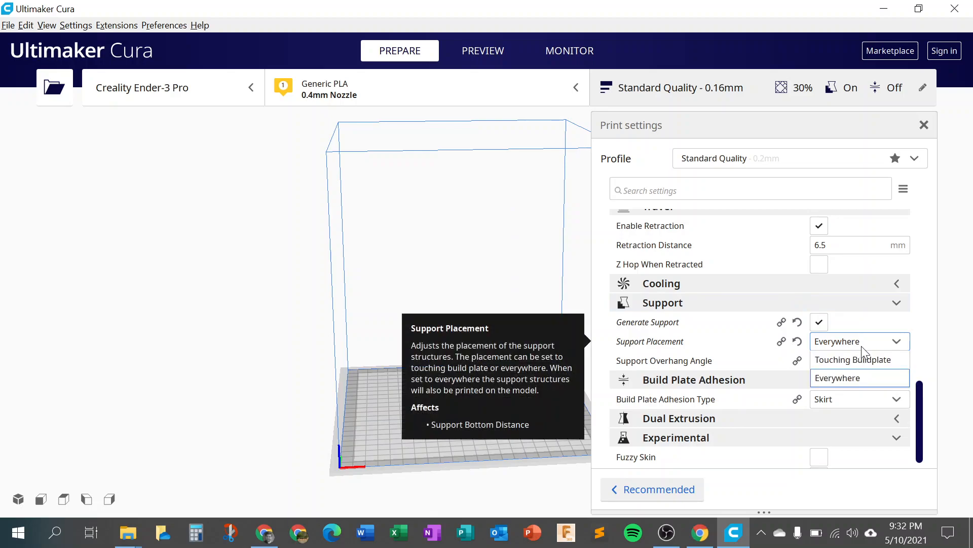
left_click(862, 347)
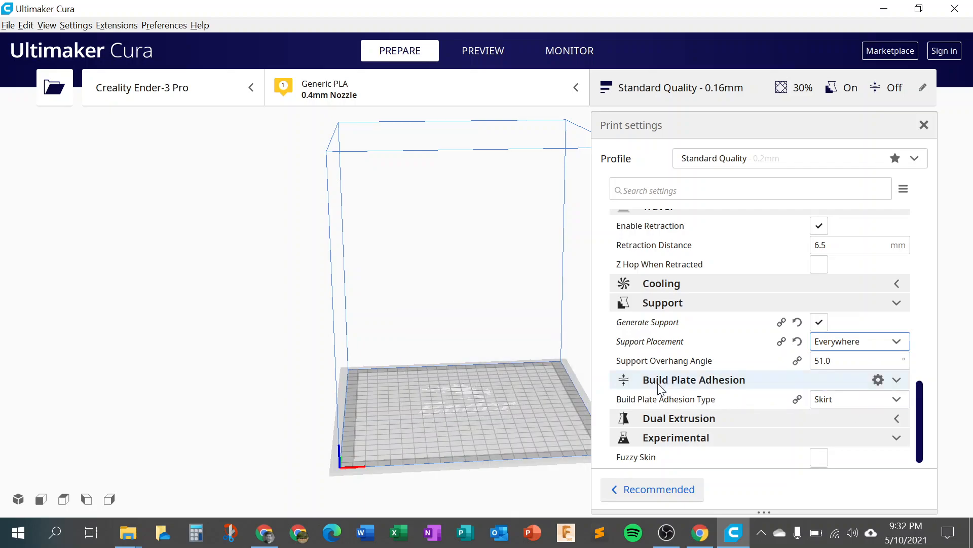
Examine the available Build Plate Adhesion Type options, keeping Skirt, and close the print settings.
left_click(854, 400)
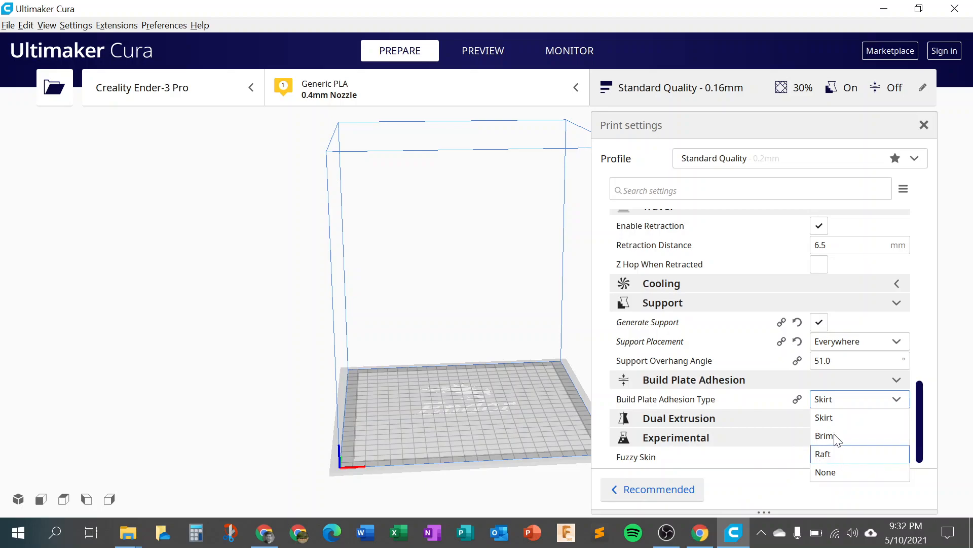
left_click(902, 402)
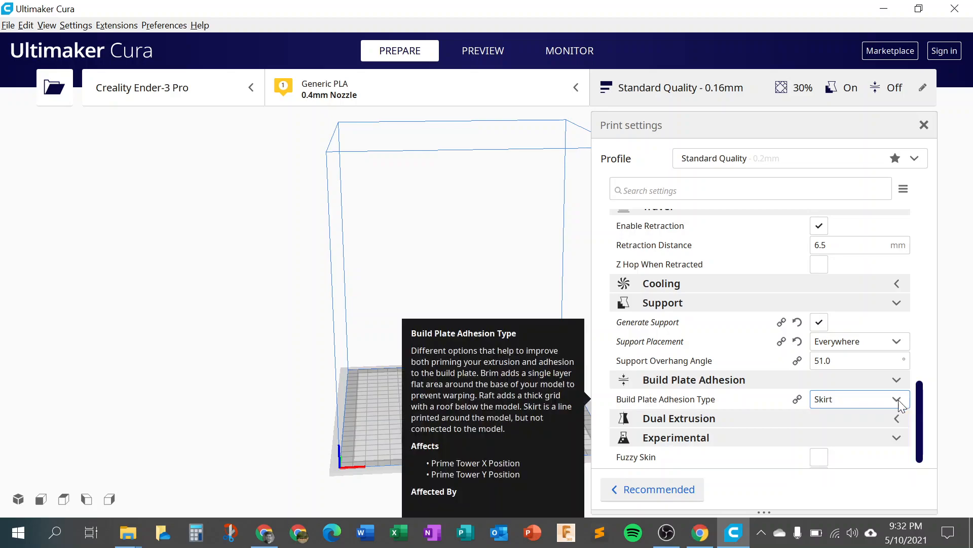
scroll(895, 399, "down", 1)
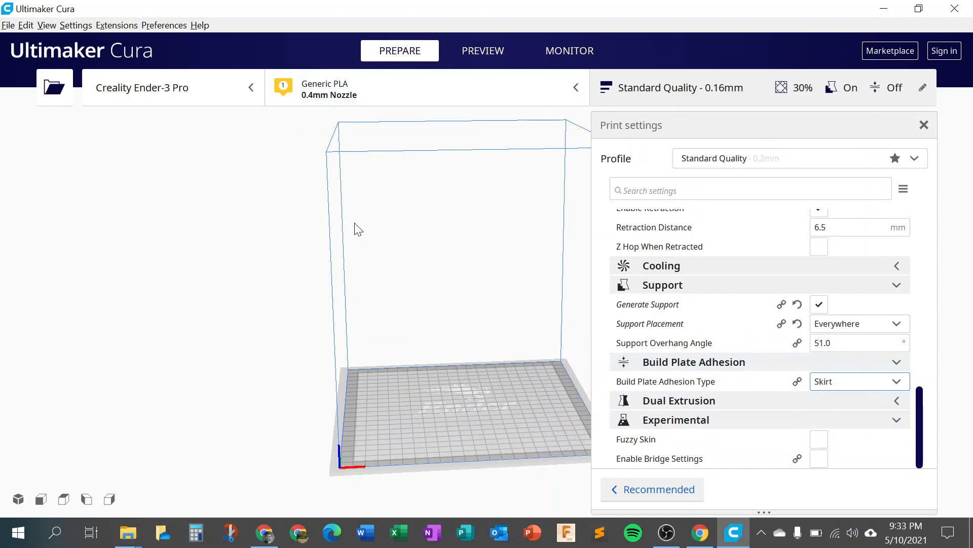
left_click(729, 92)
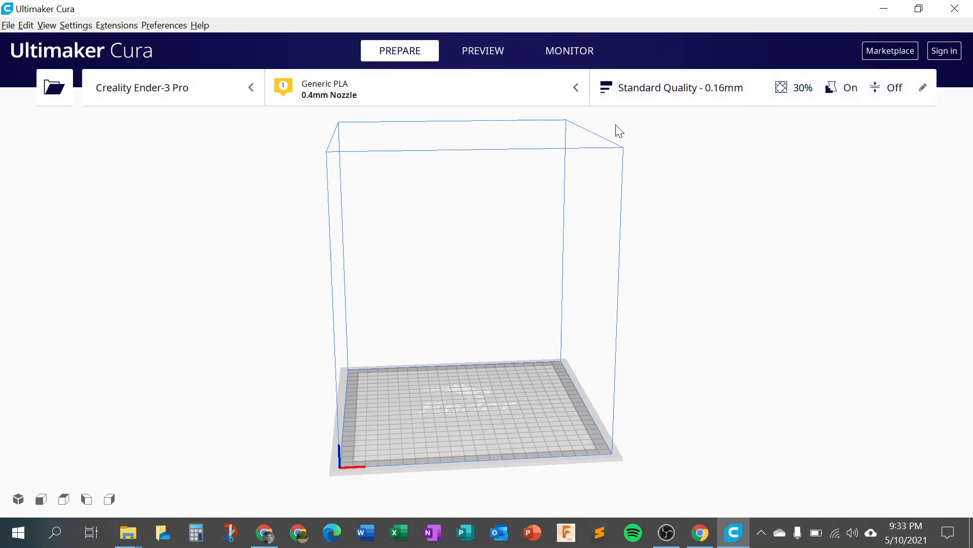
Load yoda.stl from the Desktop folder onto the build plate.
left_click(58, 95)
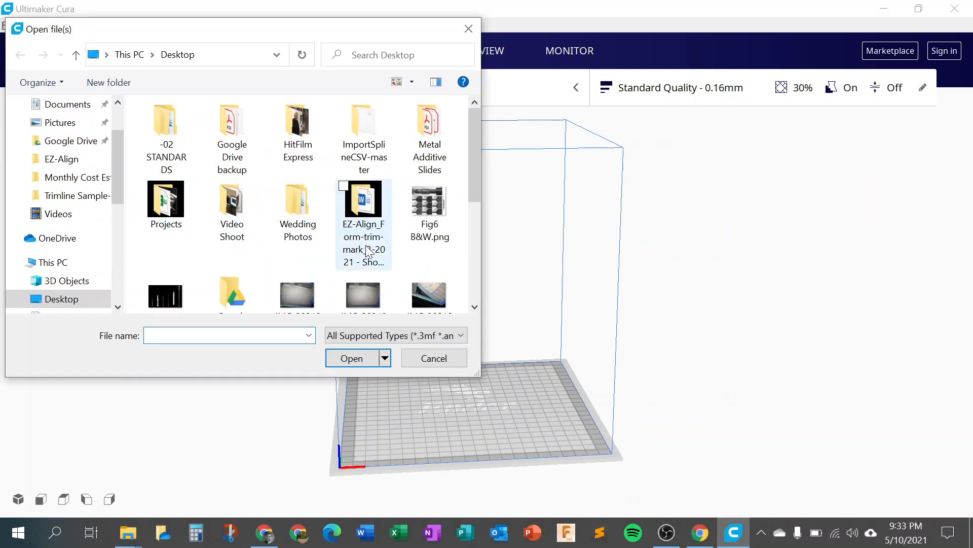
scroll(366, 248, "down", 5)
left_click(364, 249)
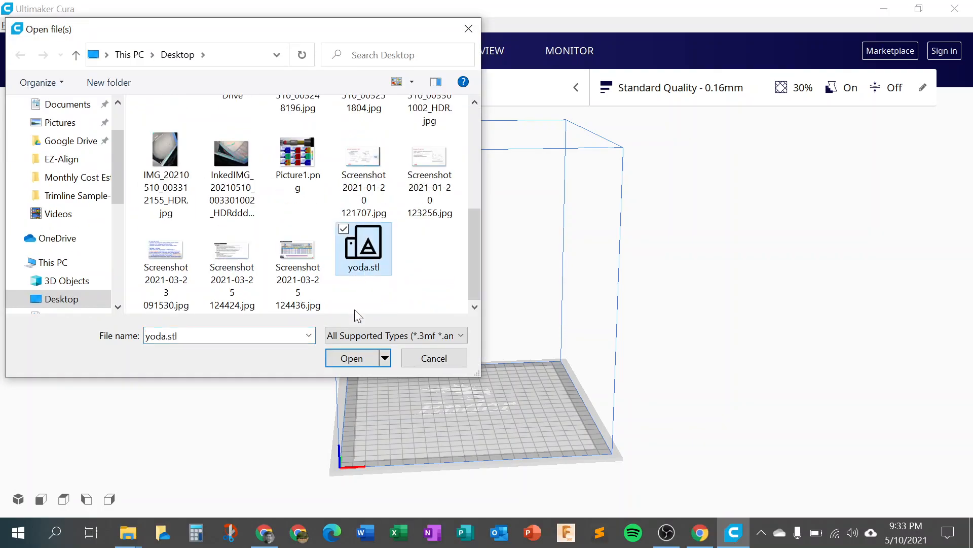
left_click(347, 358)
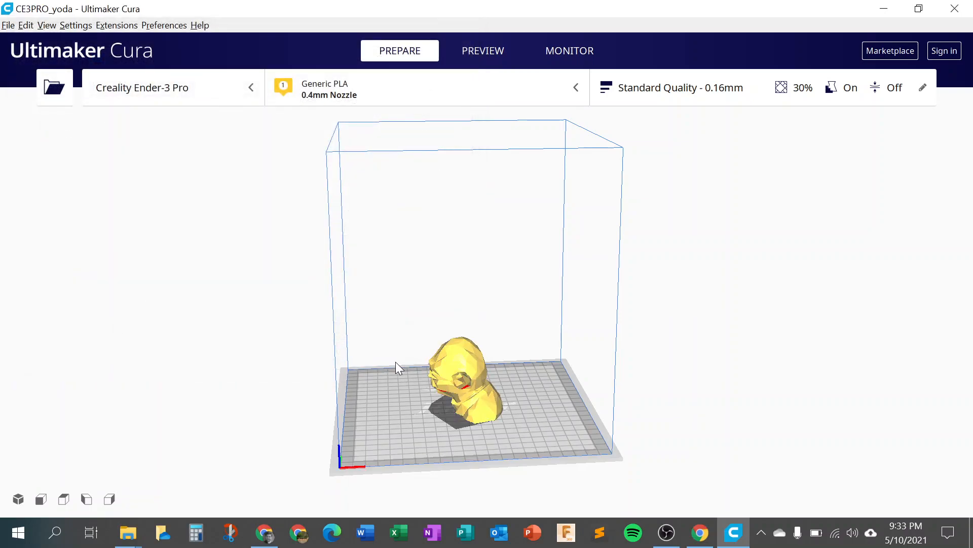
Move the Yoda model freely on the build plate to about X -15.7 mm, Y 4.1 mm.
scroll(449, 405, "down", 2)
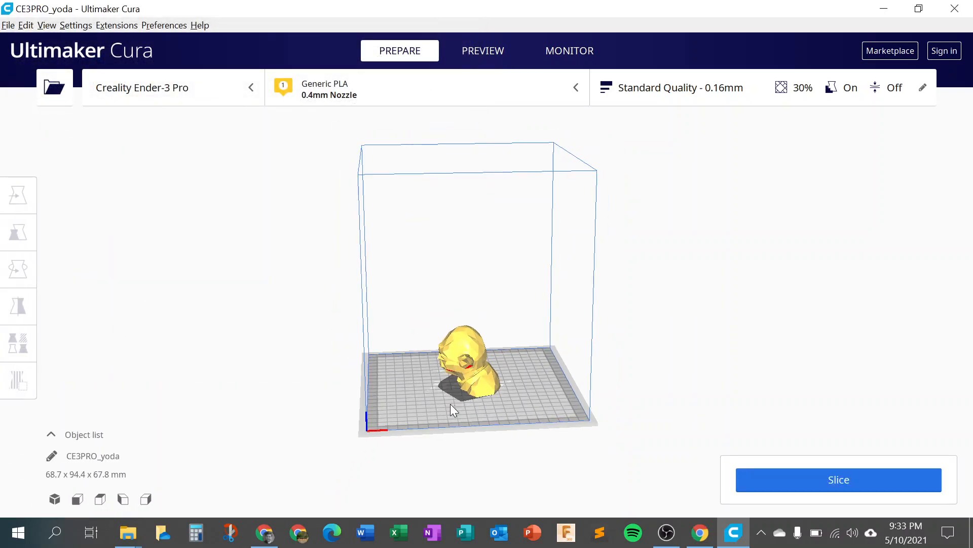
scroll(474, 410, "up", 3)
scroll(473, 410, "down", 2)
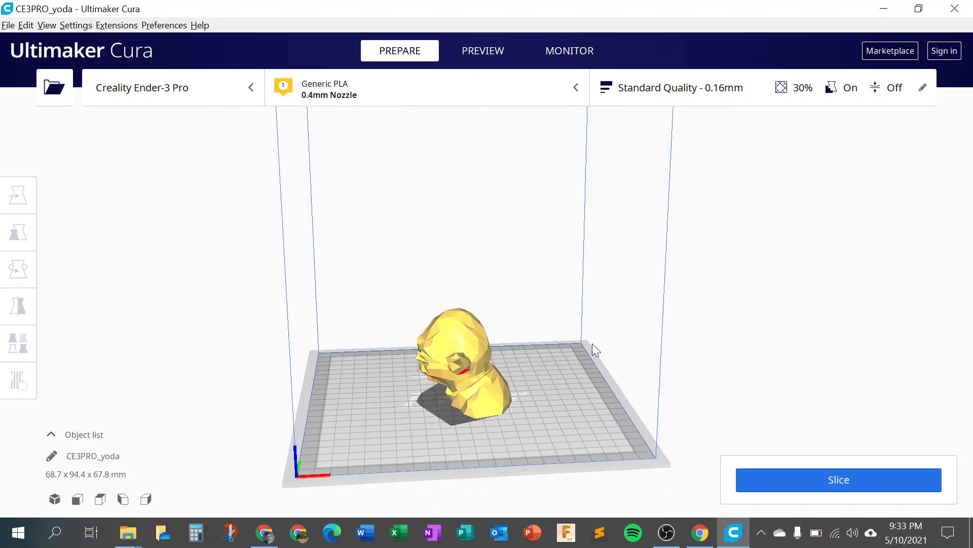
right_click_drag(493, 345, 500, 98)
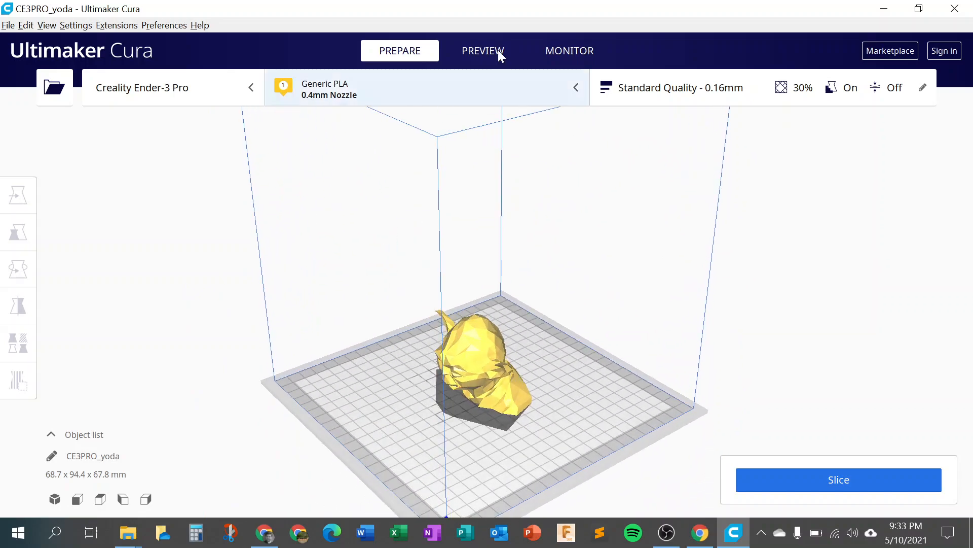
right_click_drag(459, 424, 442, 360)
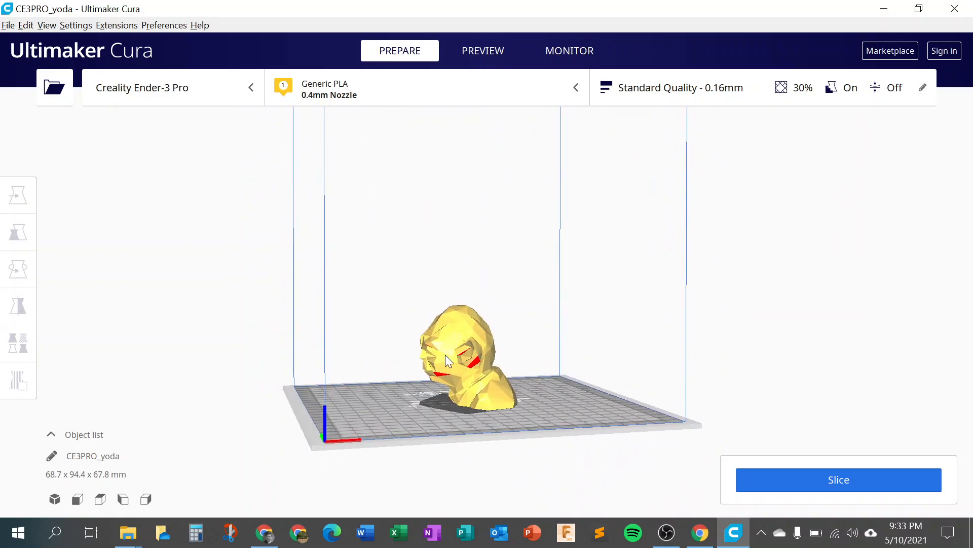
left_click(446, 358)
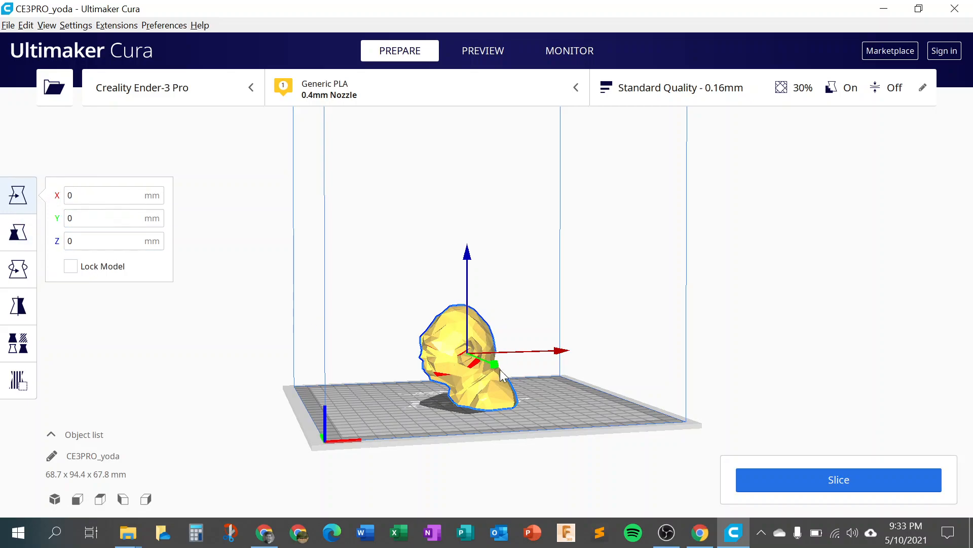
left_click_drag(546, 357, 480, 365)
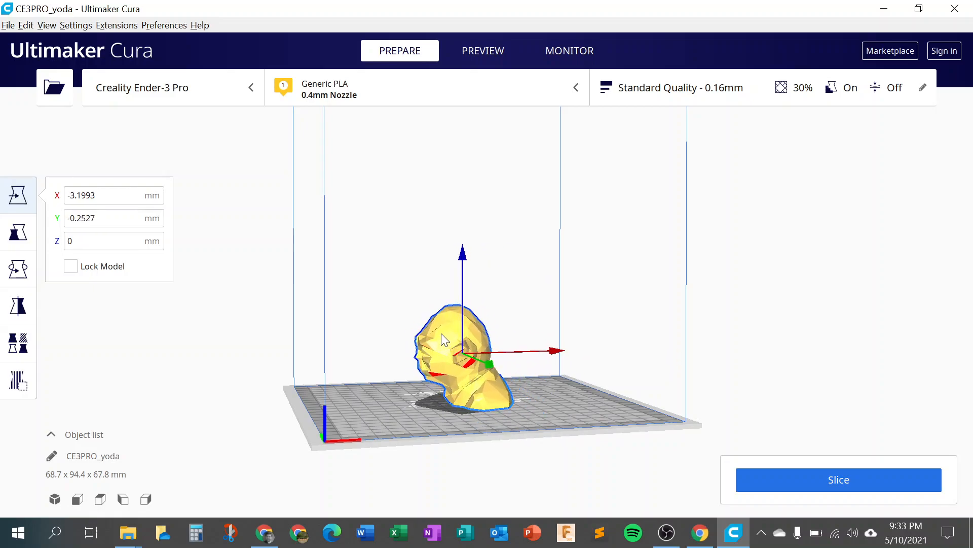
mouse_move(441, 332)
left_mouse_down()
mouse_move(476, 339)
mouse_move(442, 324)
mouse_move(454, 336)
mouse_move(430, 341)
left_mouse_up()
Rotate the Yoda model a quarter turn about its vertical axis so the face points to the front of the build plate.
right_click_drag(349, 365, 370, 372)
left_click(18, 268)
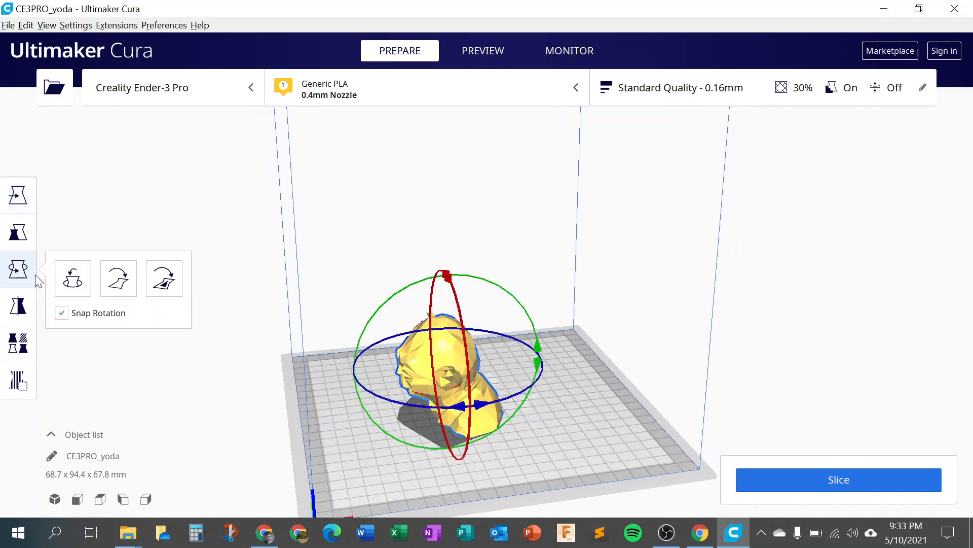
left_click_drag(431, 412, 585, 370)
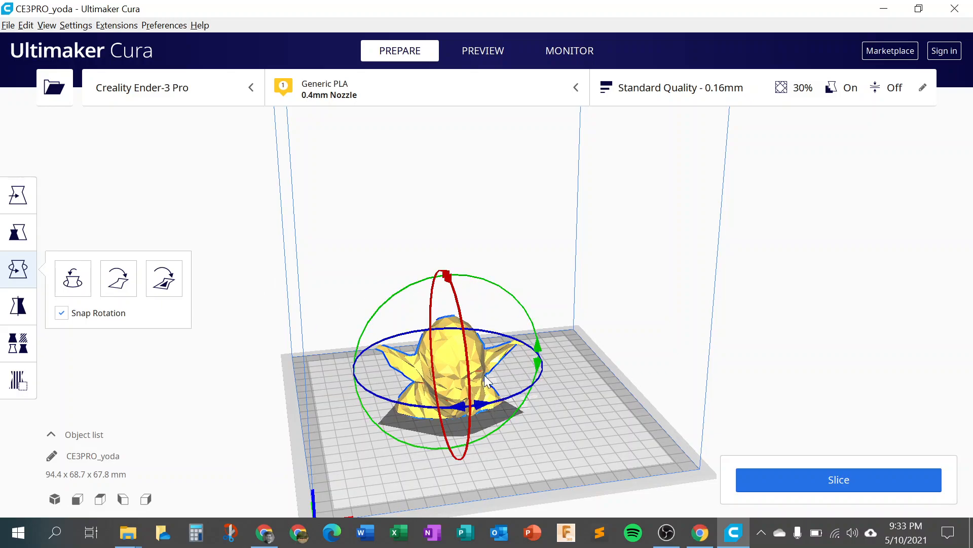
Enlarge the Yoda model uniformly to 140.28 % and return its scale to 100 %.
left_click(18, 233)
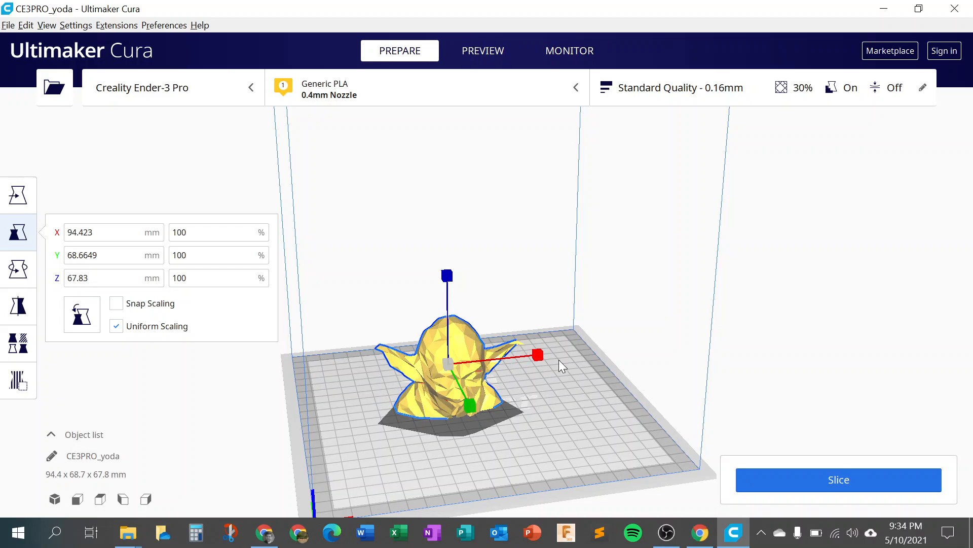
left_click_drag(539, 357, 545, 357)
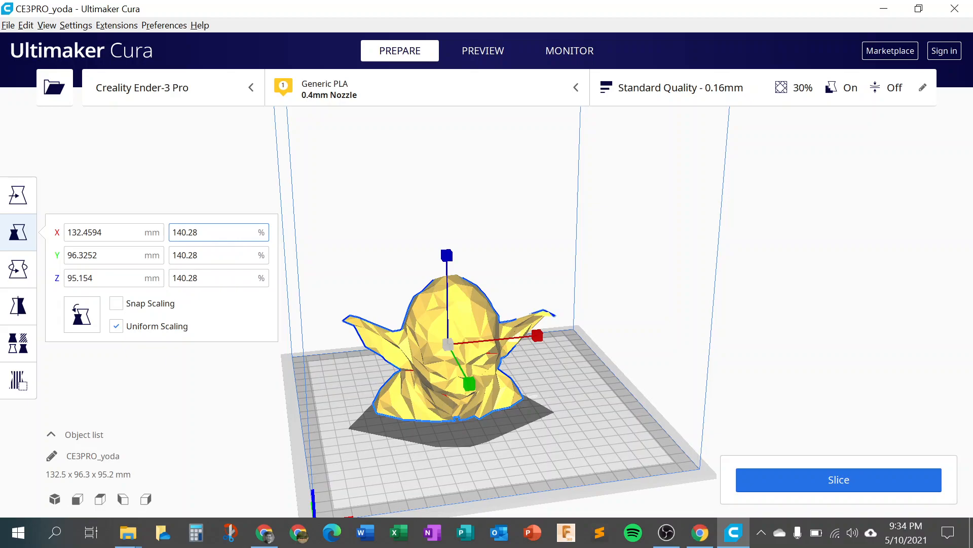
left_click_drag(199, 232, 172, 232)
type("100")
key("Return")
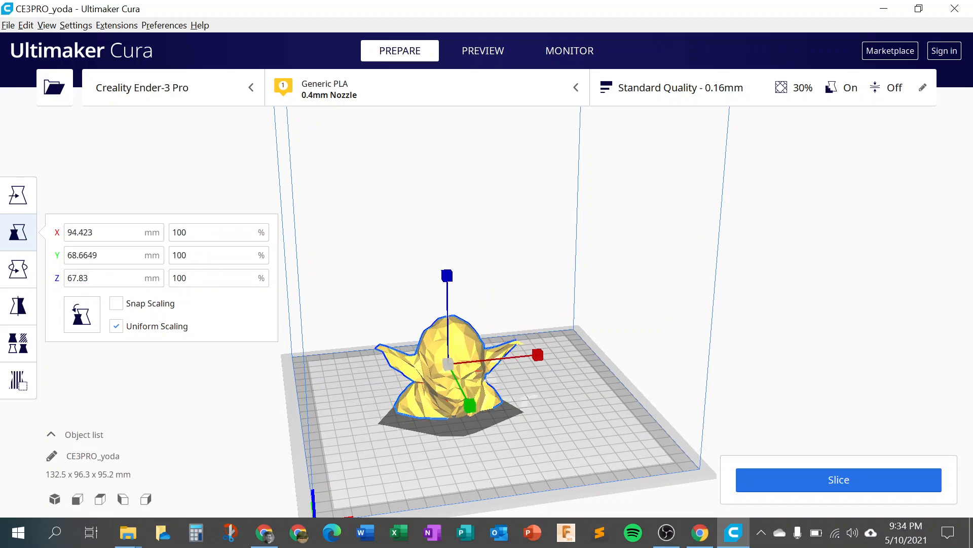
Examine the per-model mesh type options and the mirror handles of the Yoda model without applying any.
scroll(322, 359, "down", 5)
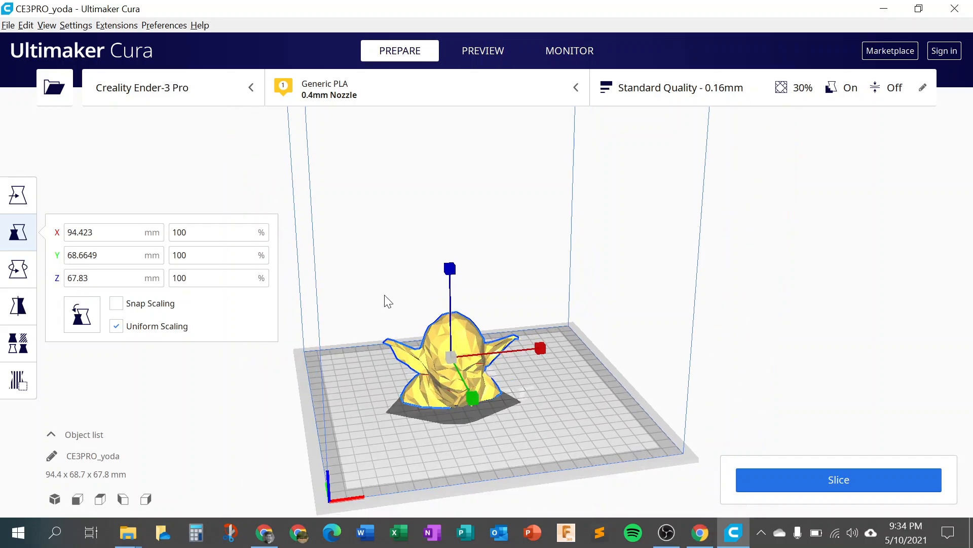
left_click(27, 337)
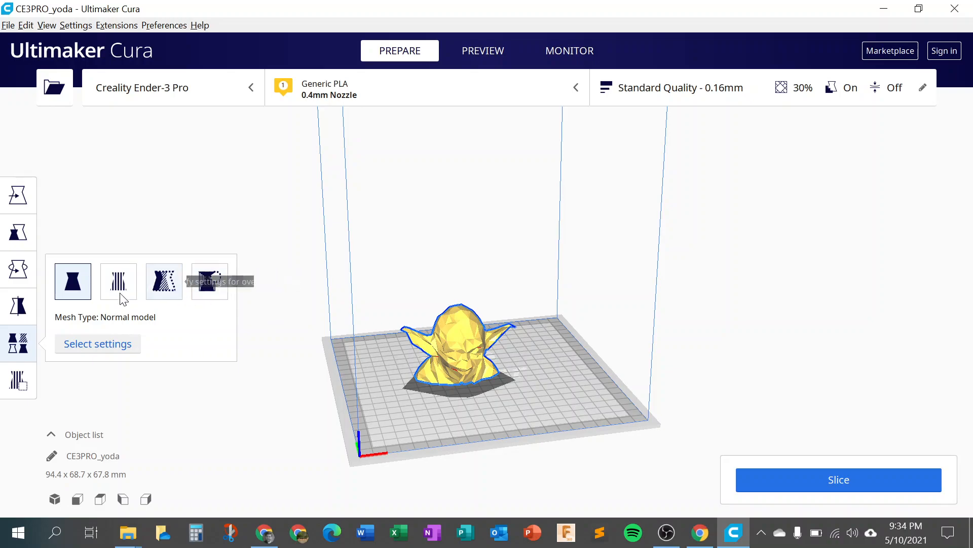
left_click(17, 307)
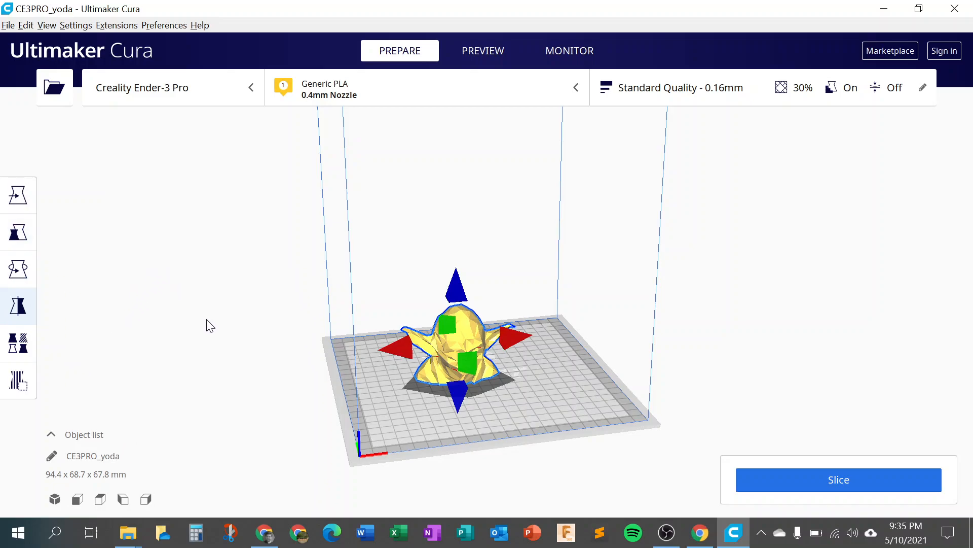
Move the Yoda model along the X axis to about -1.4 mm and slice it.
left_click(18, 202)
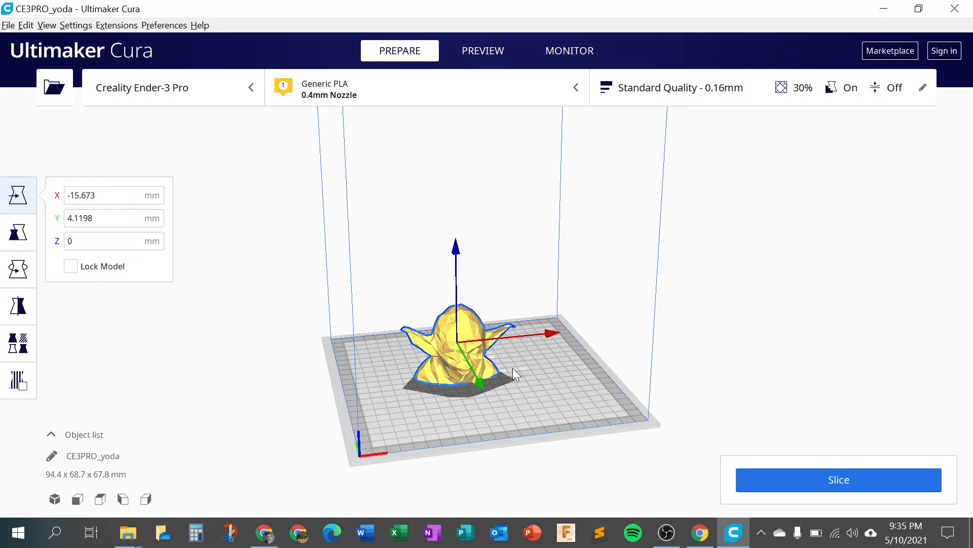
left_click_drag(528, 336, 544, 337)
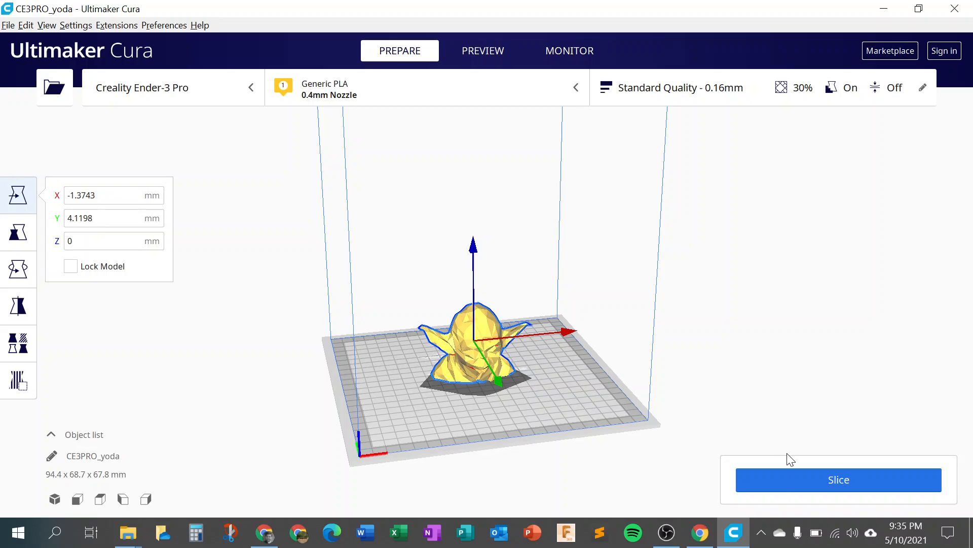
left_click(808, 476)
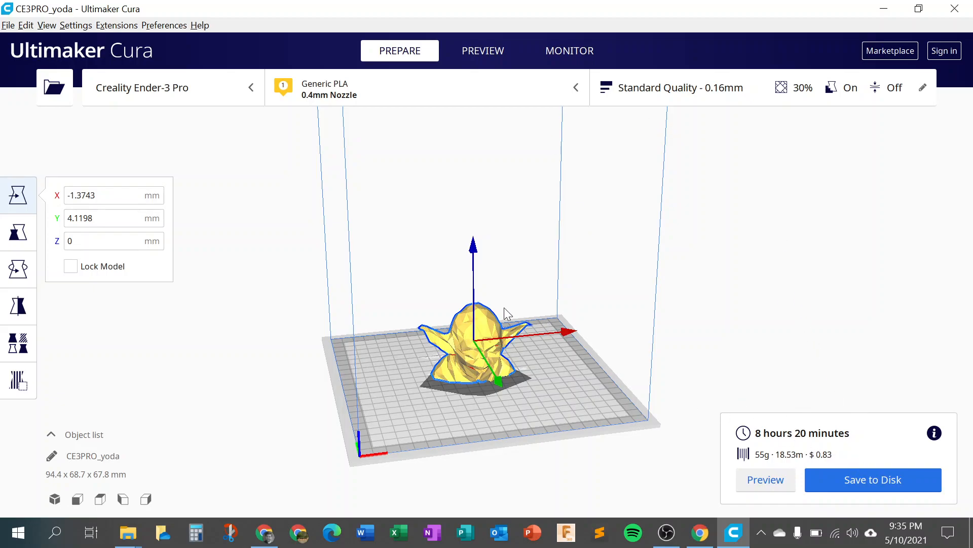
Examine the sliced Yoda model's layers, supports and skirt from several angles in the layer preview.
left_click(477, 51)
scroll(488, 363, "up", 8)
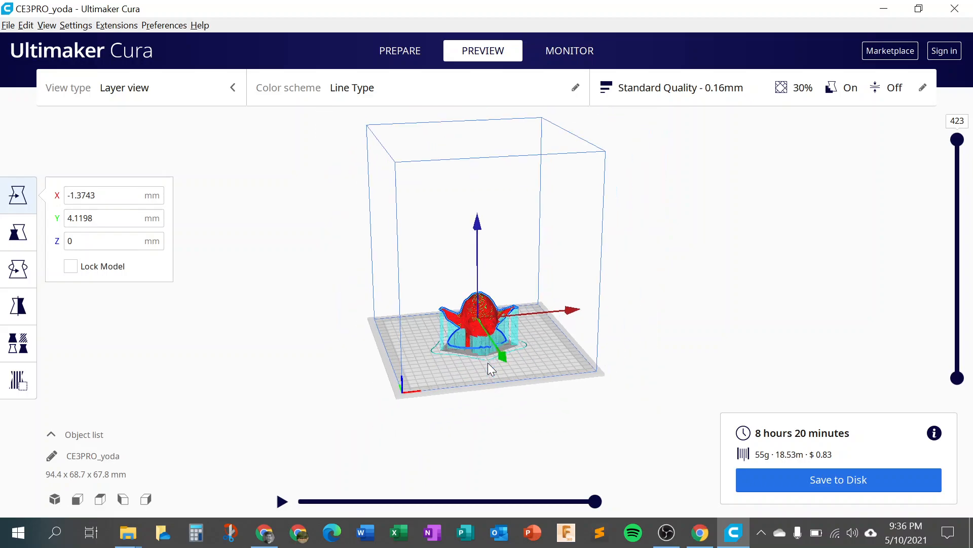
right_click_drag(493, 312, 841, 517)
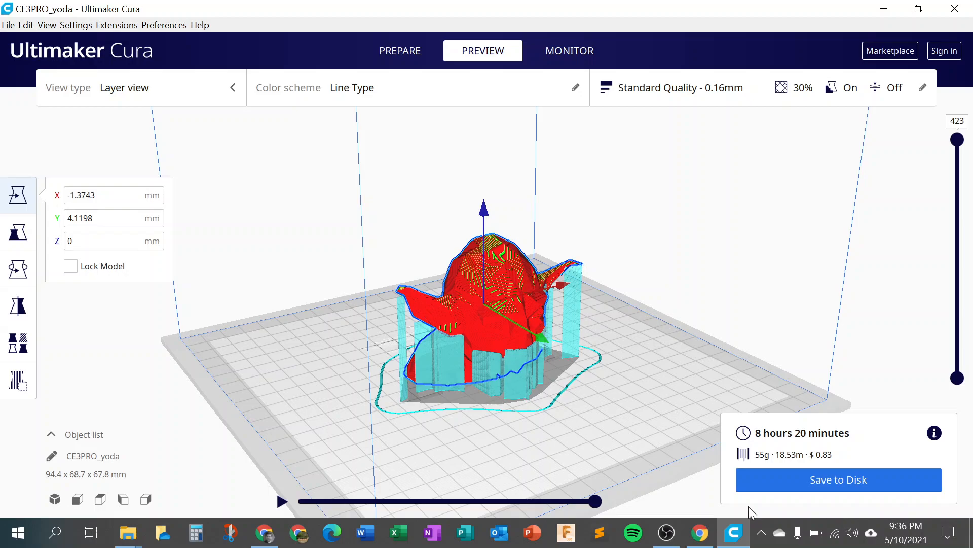
scroll(489, 388, "up", 5)
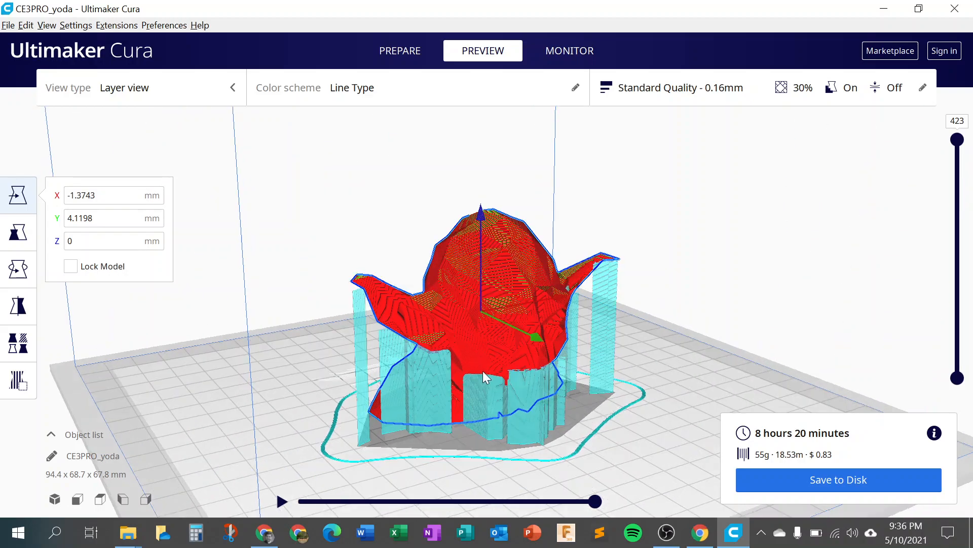
right_click_drag(497, 372, 542, 345)
right_click_drag(521, 403, 396, 358)
scroll(438, 360, "down", 3)
scroll(433, 379, "up", 6)
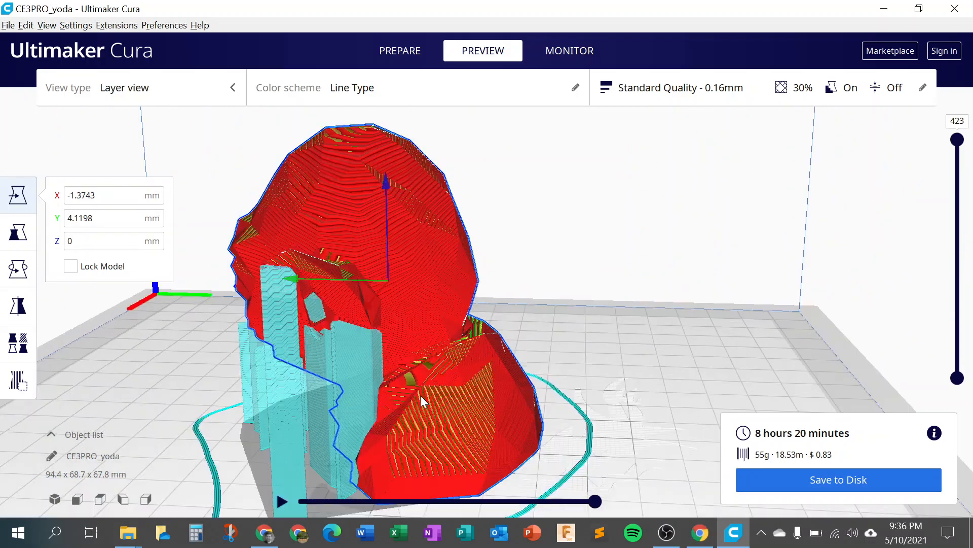
mouse_move(361, 431)
right_mouse_down()
mouse_move(394, 425)
mouse_move(369, 431)
right_mouse_up()
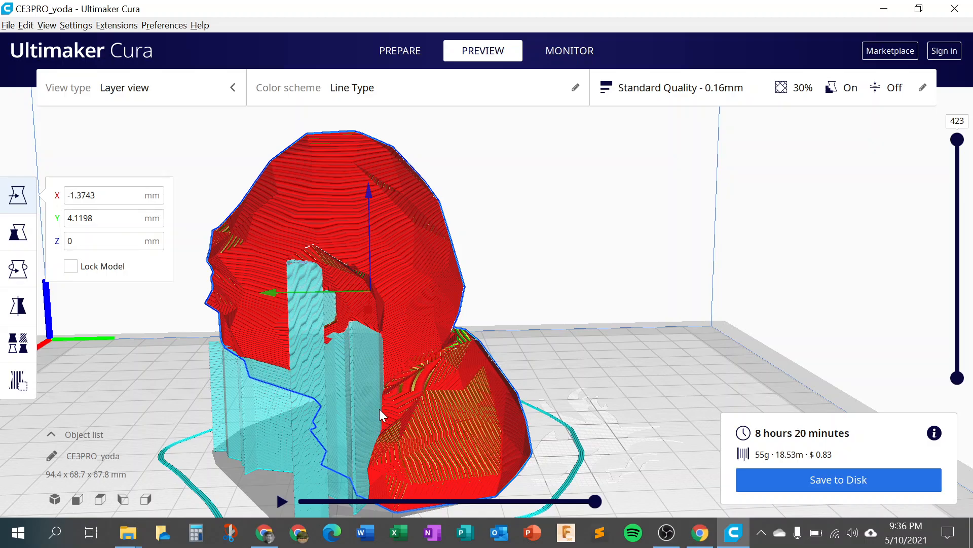
right_click_drag(354, 288, 327, 369)
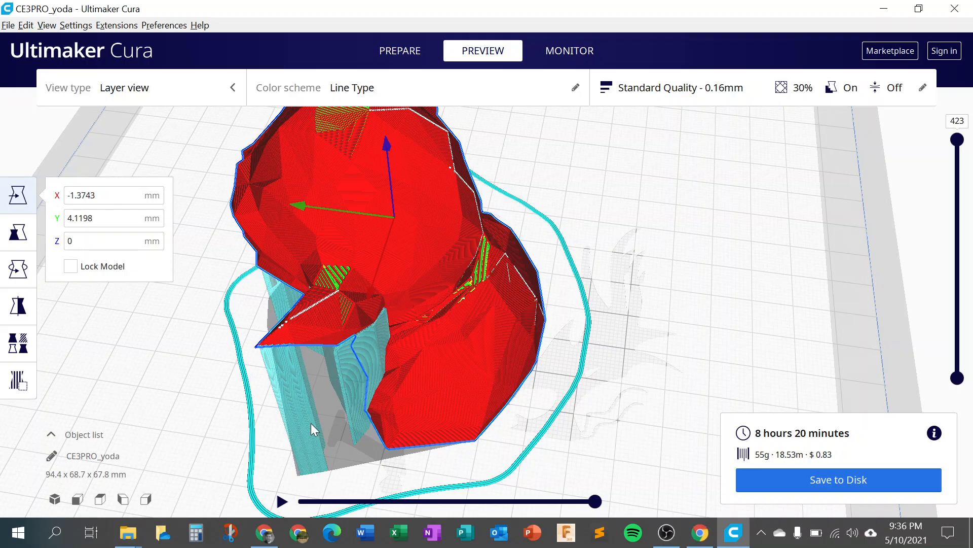
Inspect the support structures beneath Yoda's ears and chin in the sliced preview, both close up and with the whole build plate in view.
right_click_drag(319, 412, 388, 404)
scroll(388, 402, "up", 3)
scroll(354, 397, "down", 6)
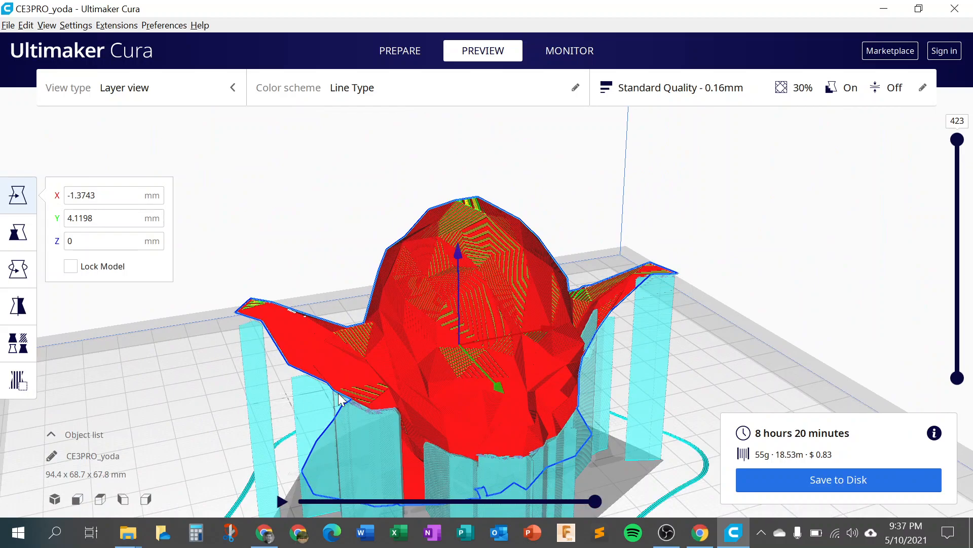
scroll(365, 403, "down", 3)
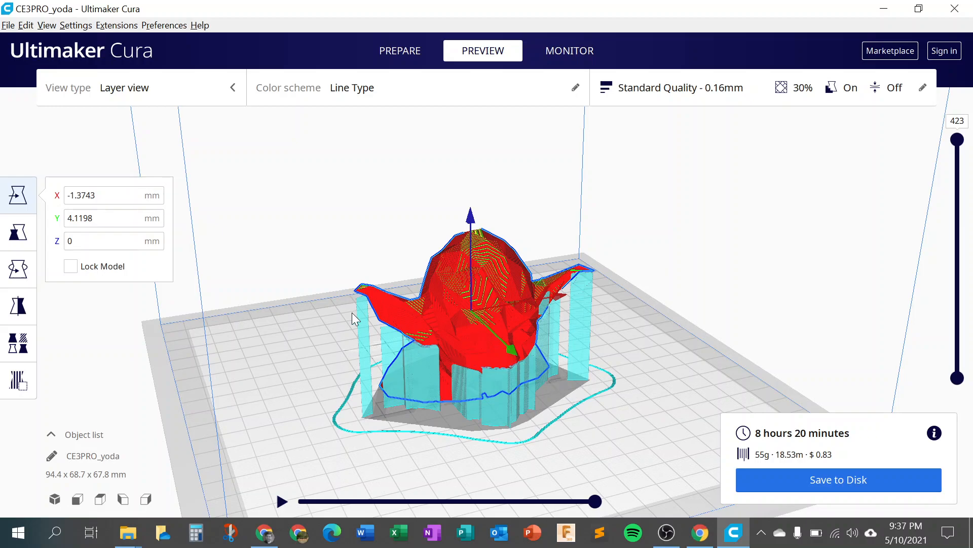
right_click_drag(550, 301, 753, 443)
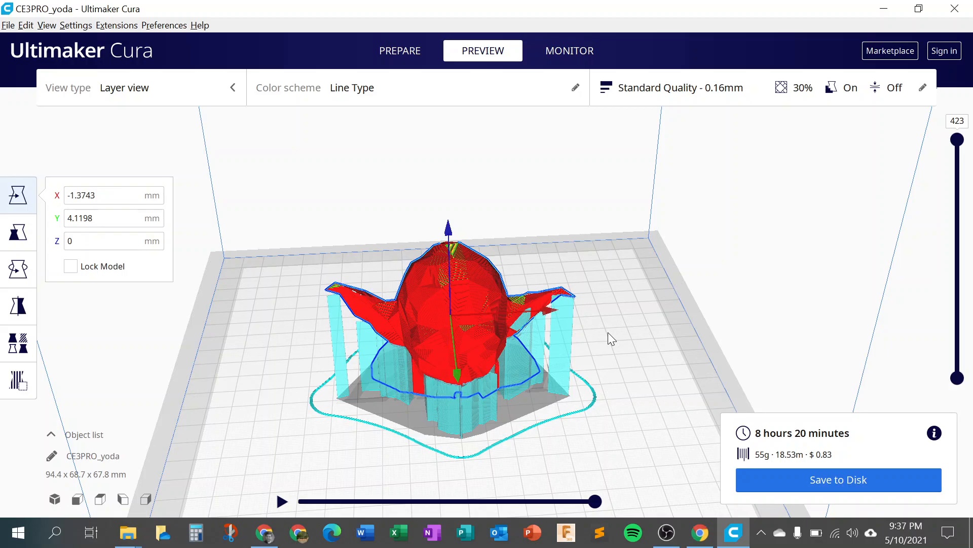
right_click_drag(608, 333, 420, 98)
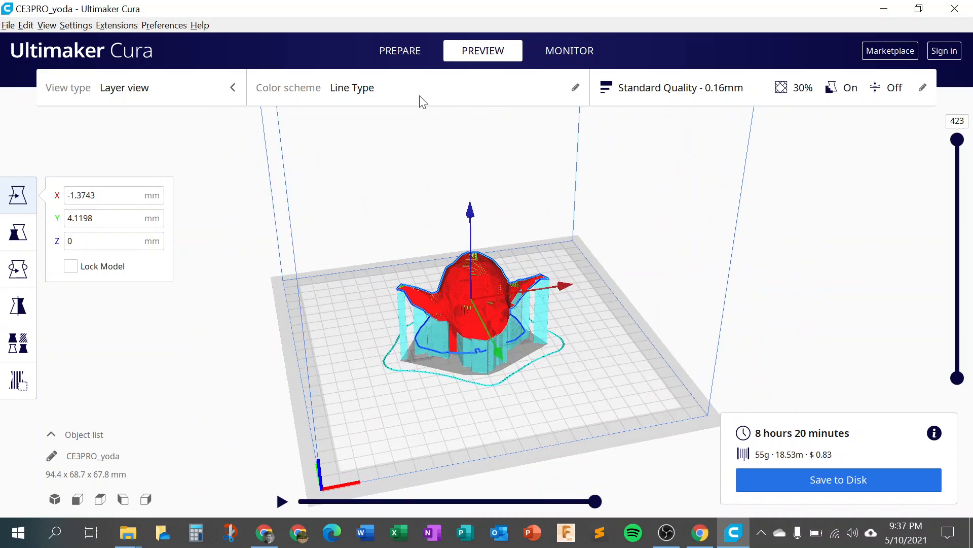
Return to the prepare stage and examine the Yoda model's red overhang areas under the chin and ears, its underside and its placement on the plate.
left_click(400, 53)
right_click_drag(527, 284, 539, 219)
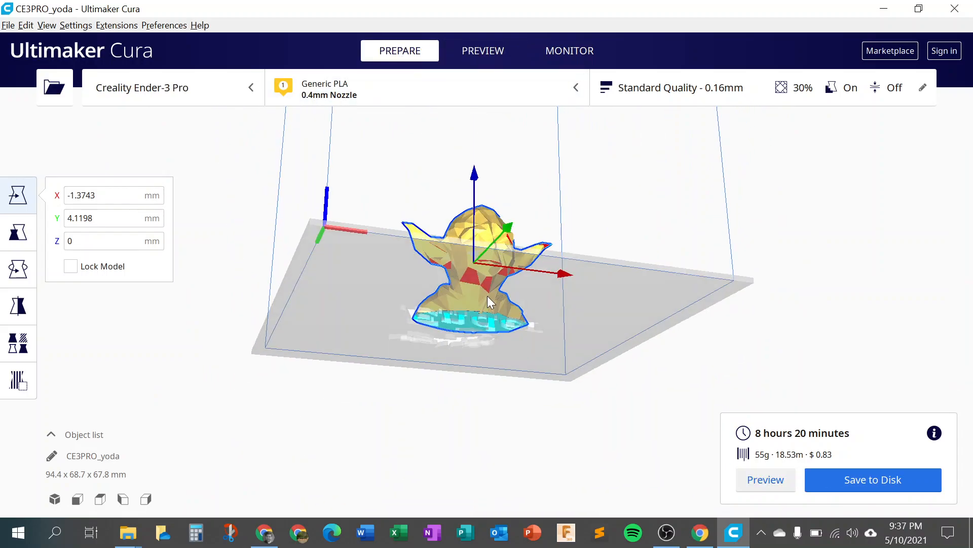
right_click_drag(488, 296, 489, 284)
scroll(489, 284, "up", 10)
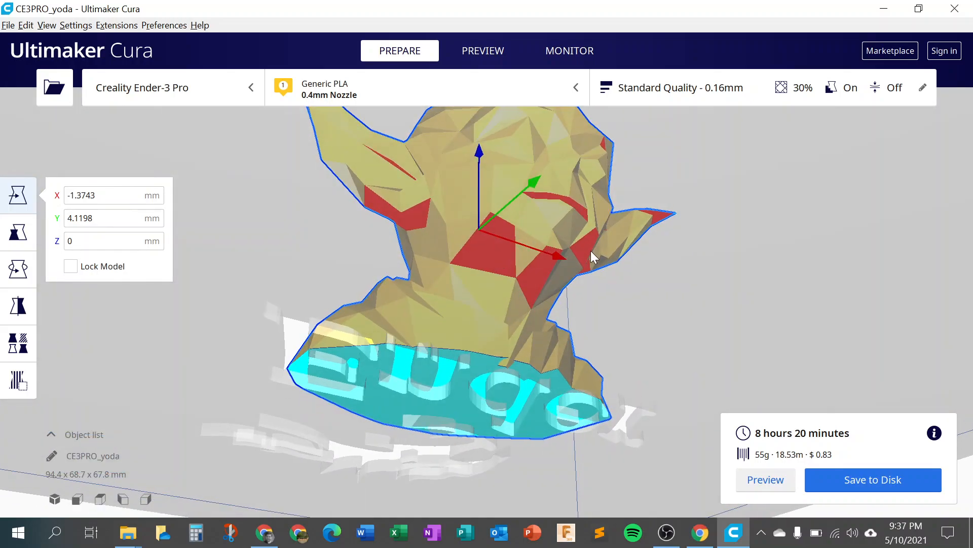
right_click_drag(576, 253, 531, 284)
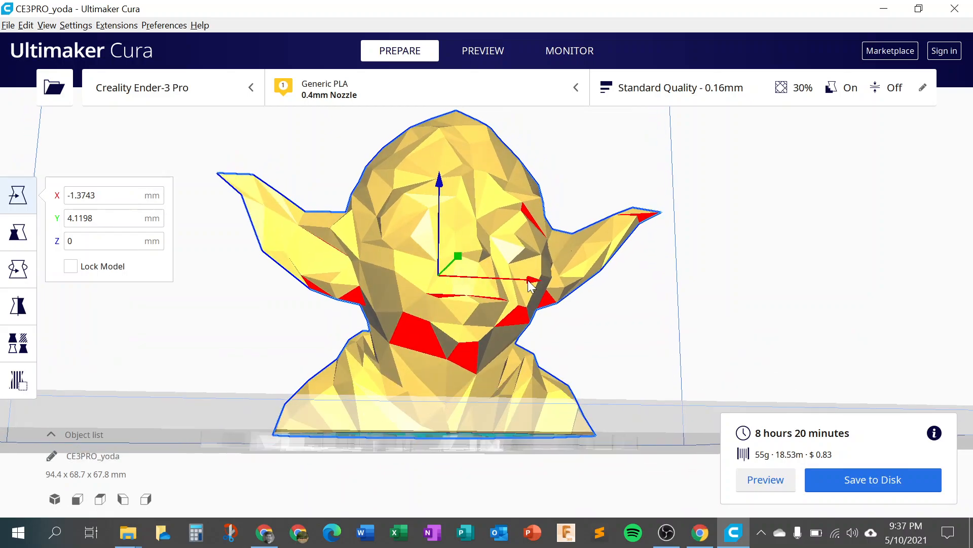
right_click_drag(519, 241, 598, 283)
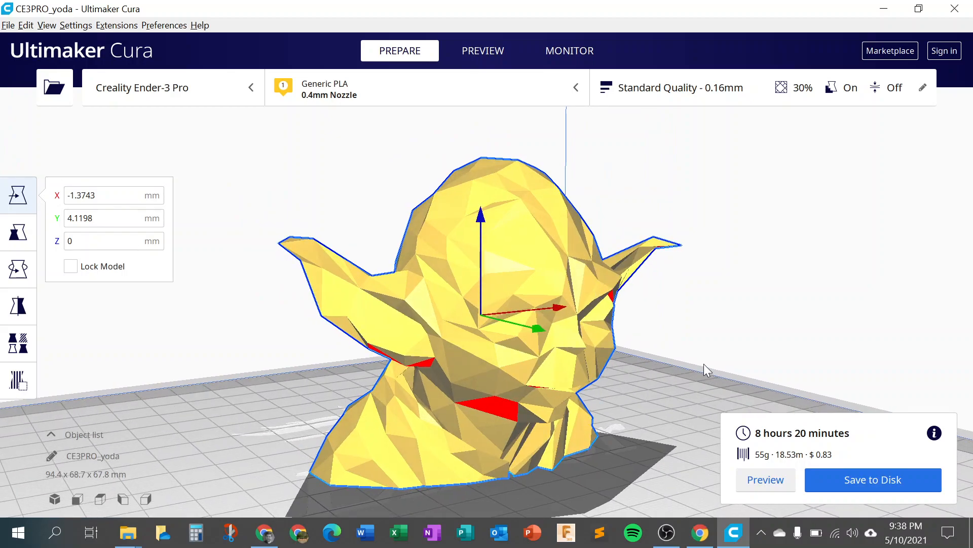
right_click_drag(572, 268, 445, 312)
scroll(445, 312, "down", 10)
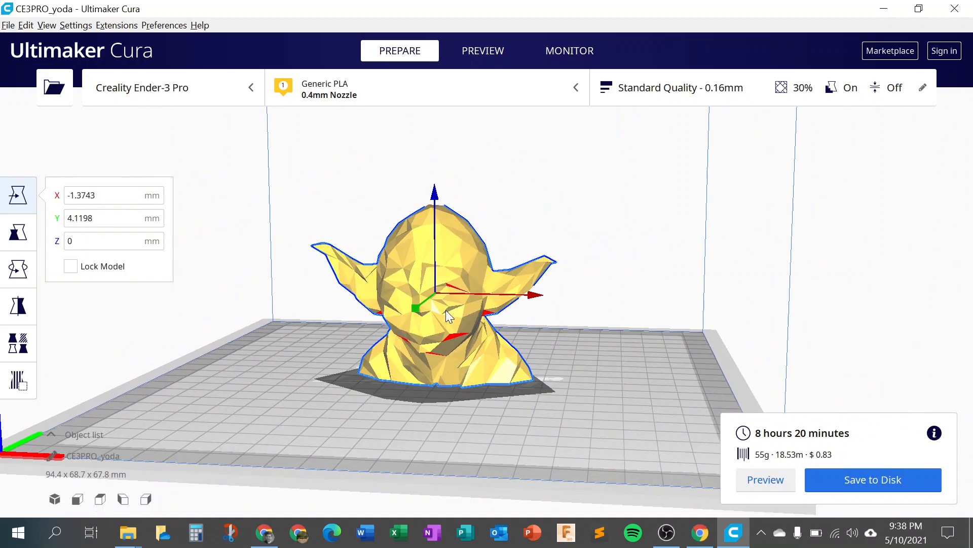
right_click_drag(482, 326, 439, 334)
scroll(439, 333, "down", 3)
scroll(481, 187, "up", 4)
scroll(480, 185, "down", 5)
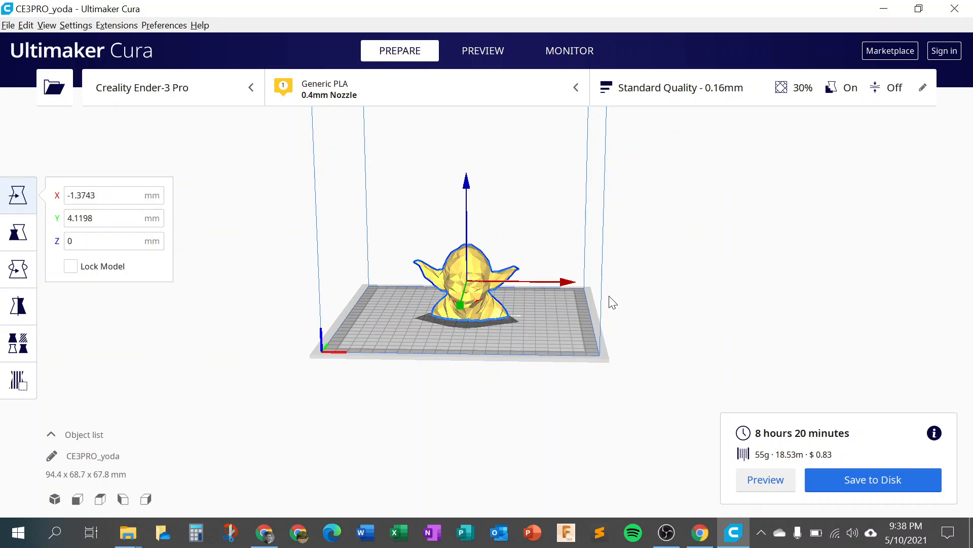